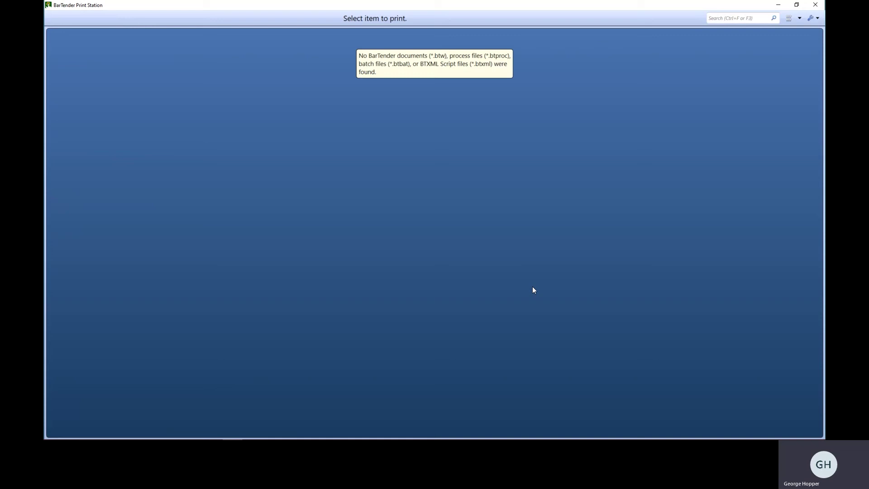
# Open Administrative Setup from the wrench options menu.
pyautogui.click(813, 21)
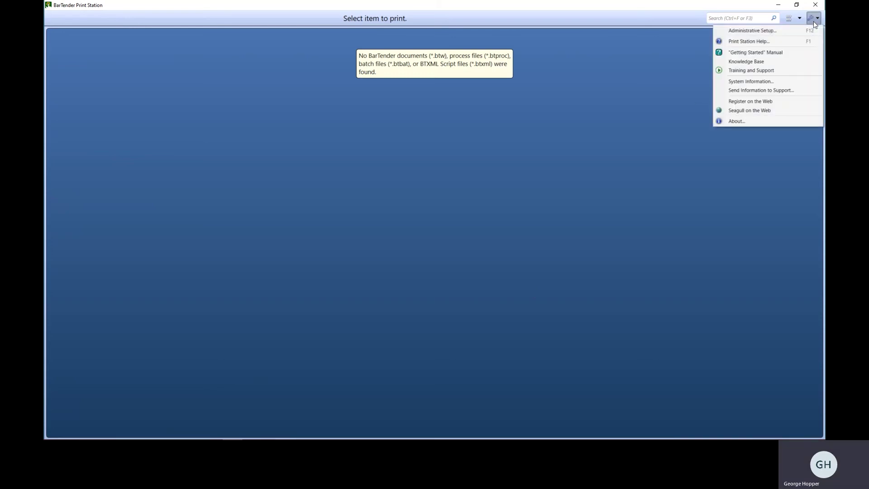
pyautogui.click(789, 33)
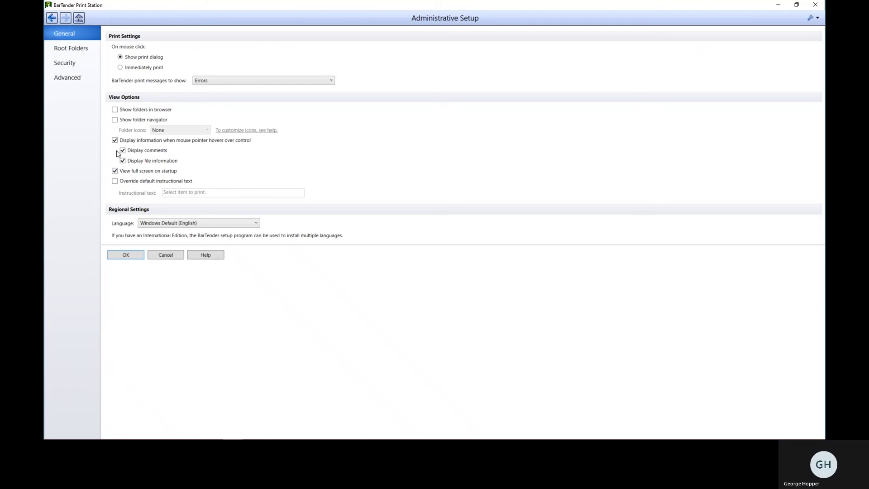
# Add a Logo Labels root folder from Desktop\Print Station\Logo Labels, keeping its original name.
pyautogui.click(79, 53)
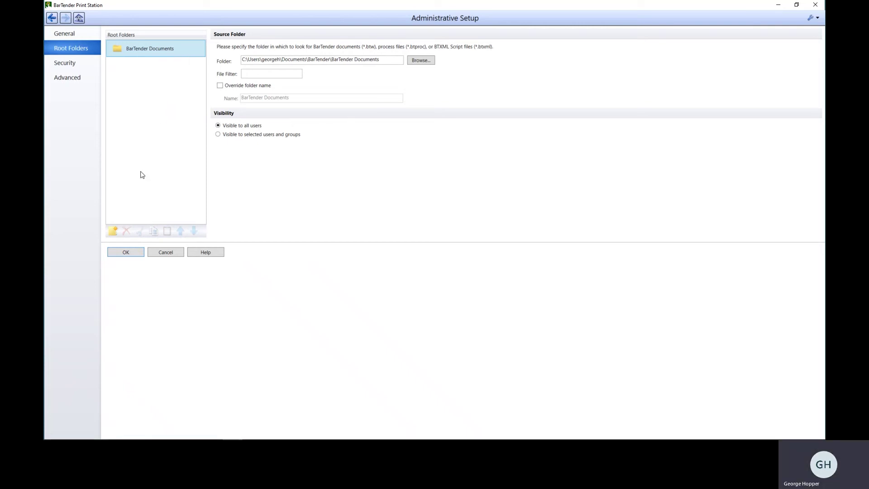
pyautogui.click(113, 232)
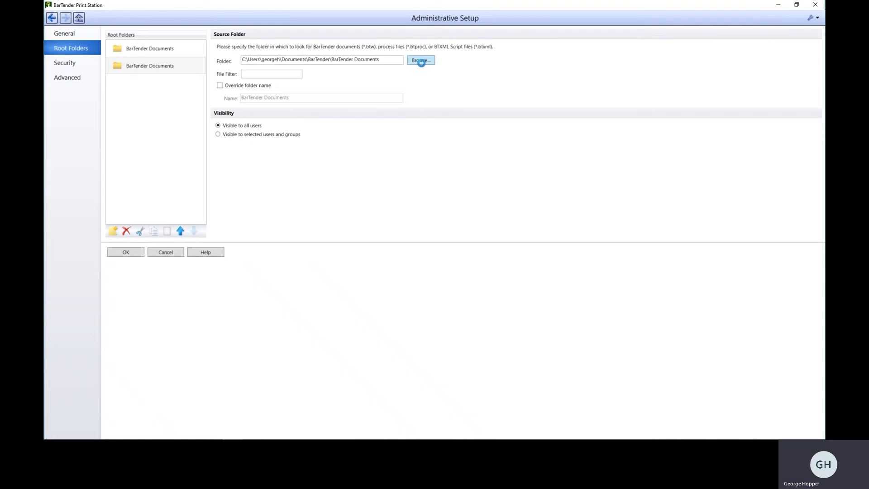
pyautogui.click(420, 60)
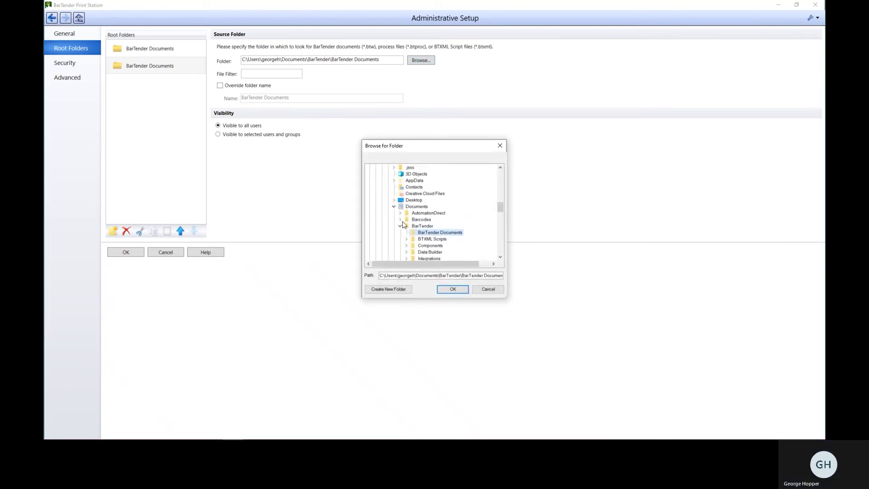
pyautogui.click(453, 289)
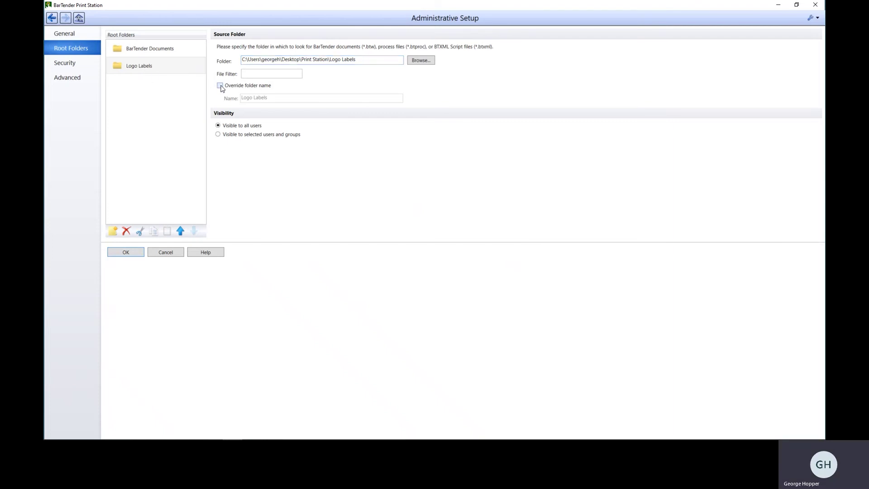
pyautogui.click(219, 85)
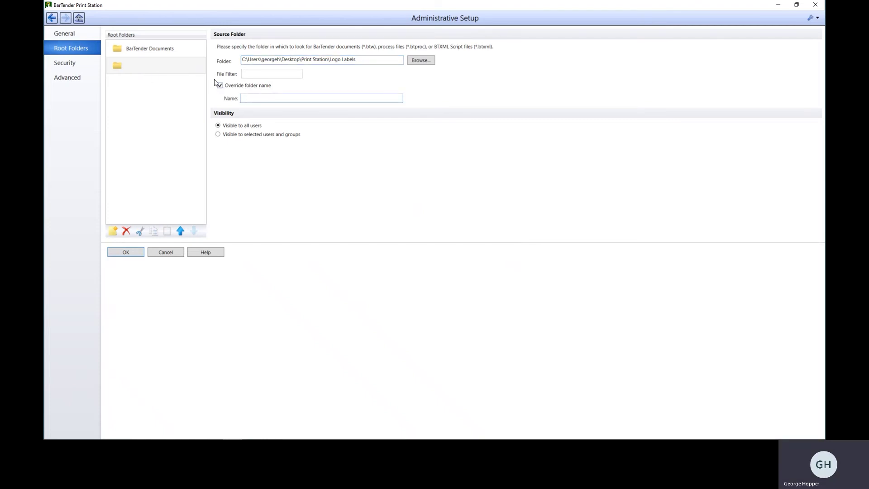
pyautogui.click(220, 86)
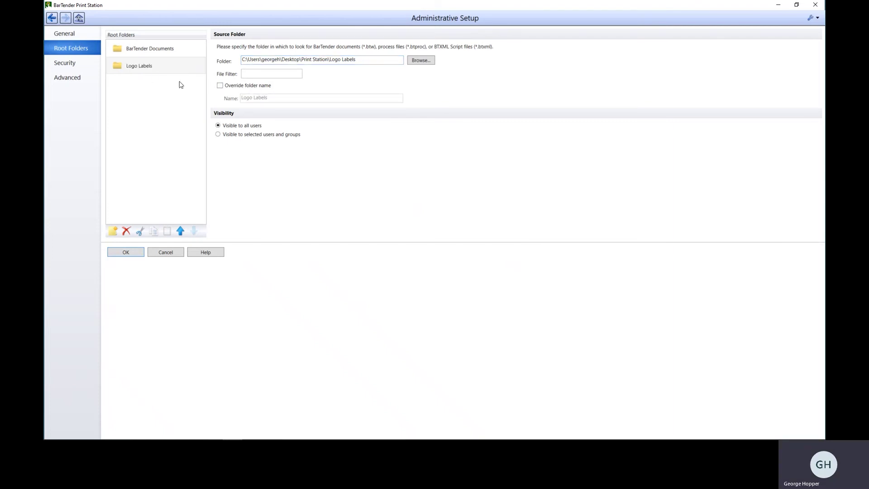
# Add a third root folder sourced from Desktop\Print Station\Shelving.
pyautogui.click(113, 231)
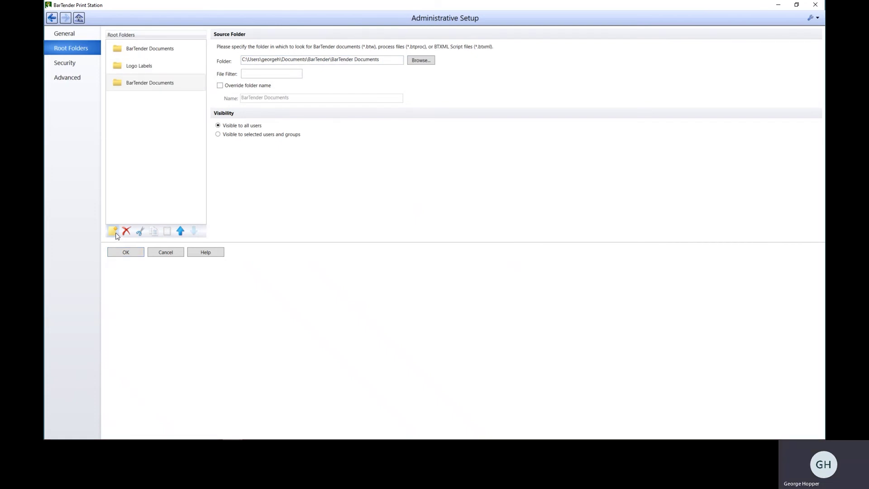
pyautogui.click(415, 61)
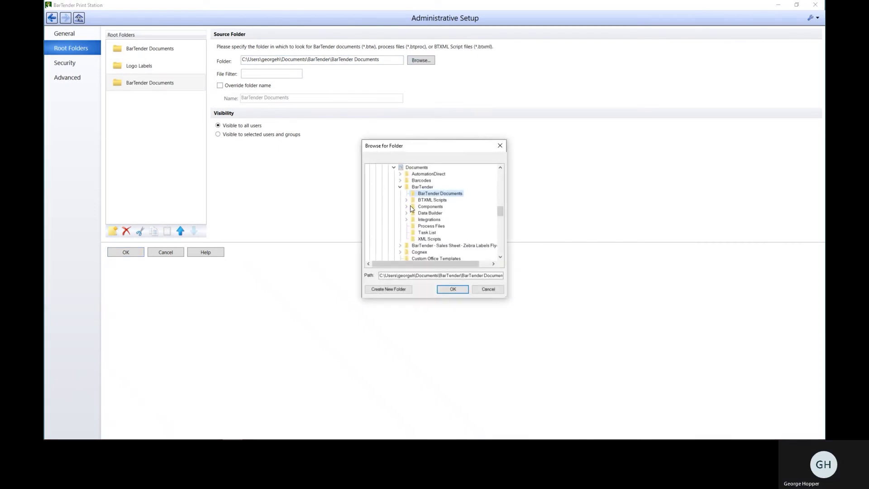
pyautogui.scroll(6, 412, 208)
pyautogui.scroll(10, 410, 210)
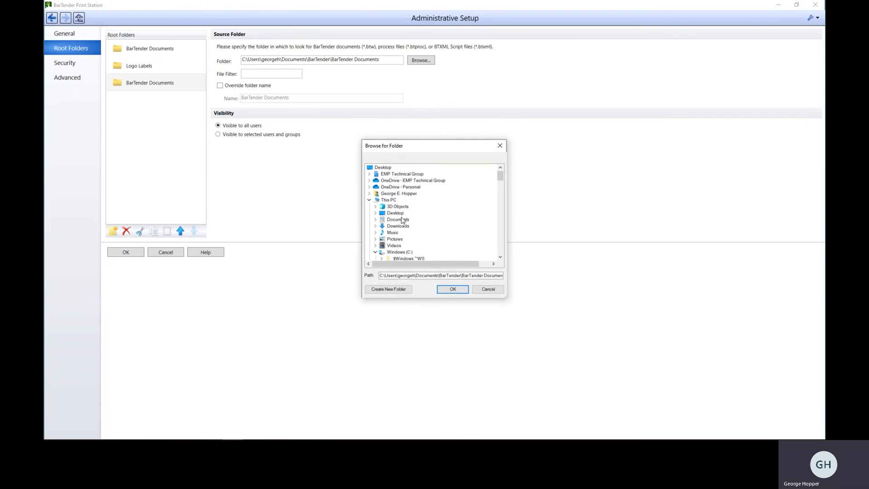
pyautogui.click(404, 213)
pyautogui.scroll(-3, 401, 215)
pyautogui.scroll(2, 400, 216)
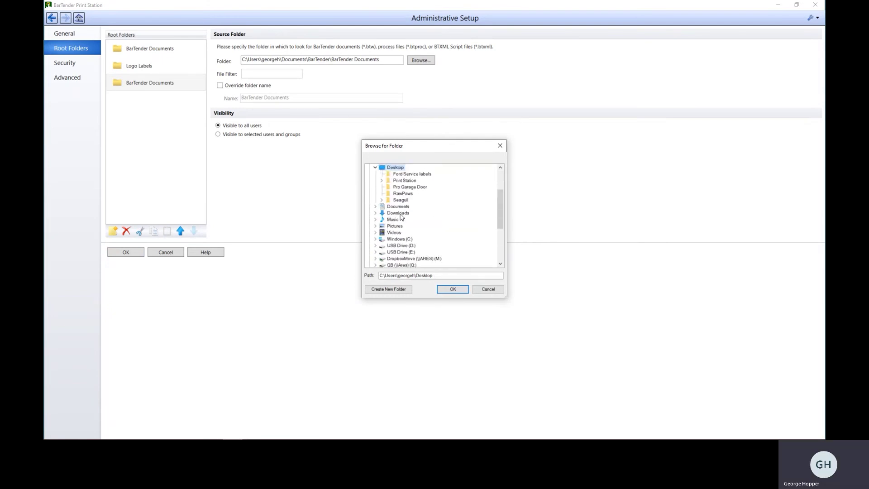
pyautogui.doubleClick(404, 180)
pyautogui.click(407, 193)
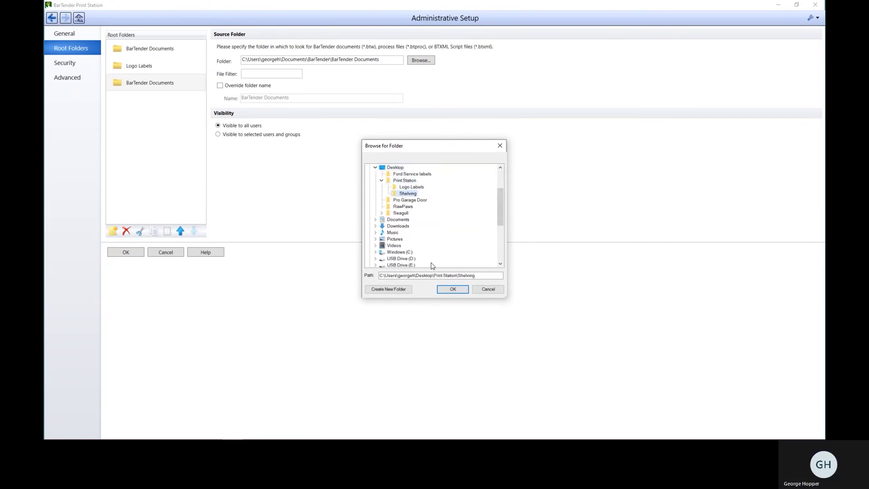
pyautogui.click(446, 290)
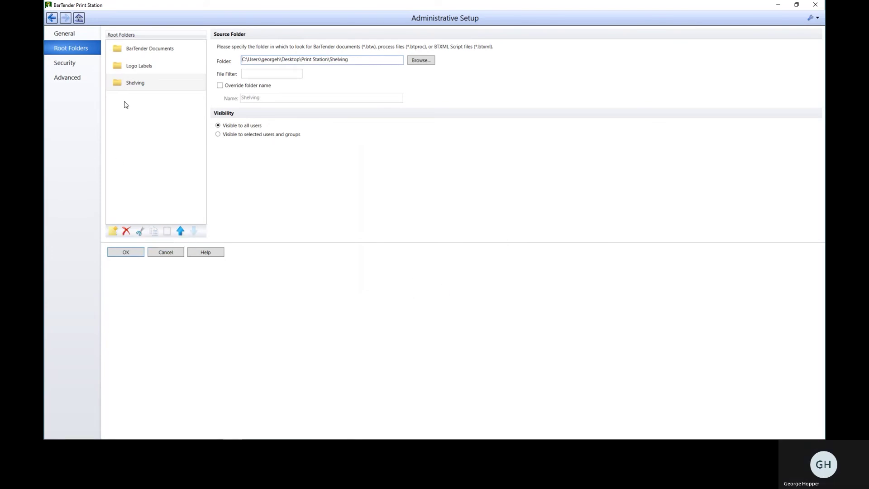
# Repoint the BarTender Documents root folder to the Desktop Print Station folder.
pyautogui.click(141, 50)
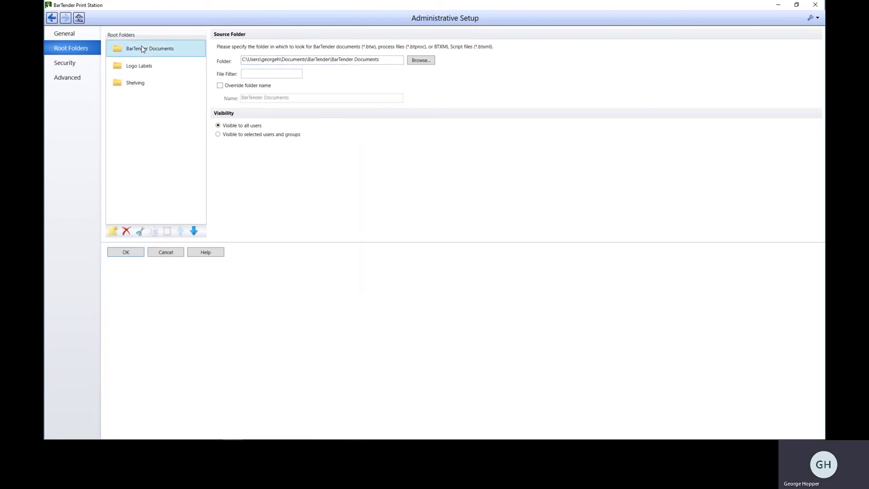
pyautogui.click(421, 61)
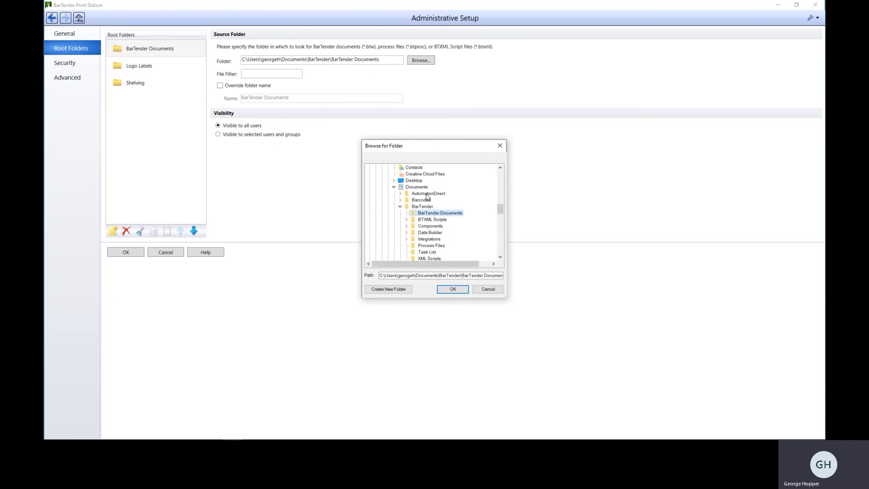
pyautogui.scroll(10, 427, 198)
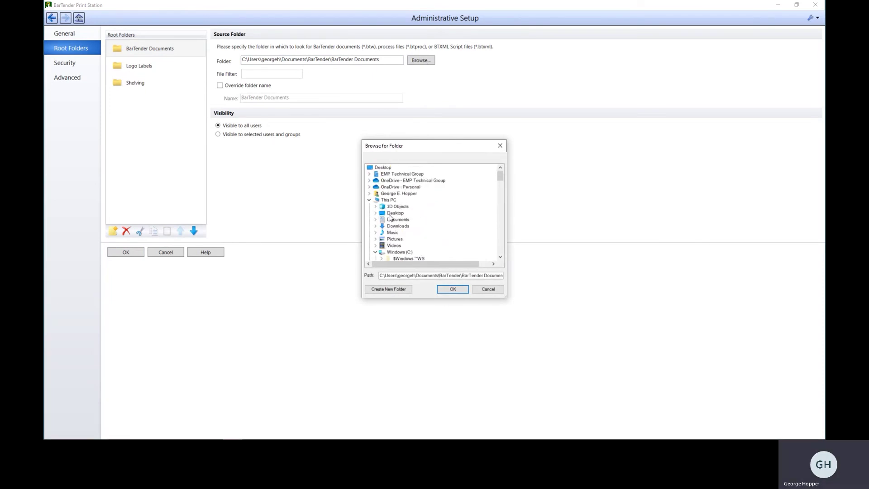
pyautogui.doubleClick(392, 214)
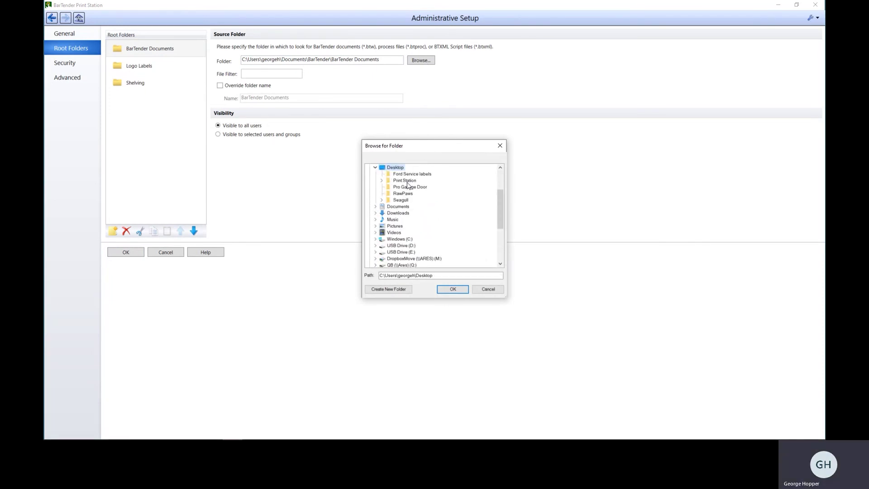
pyautogui.click(406, 182)
pyautogui.click(452, 288)
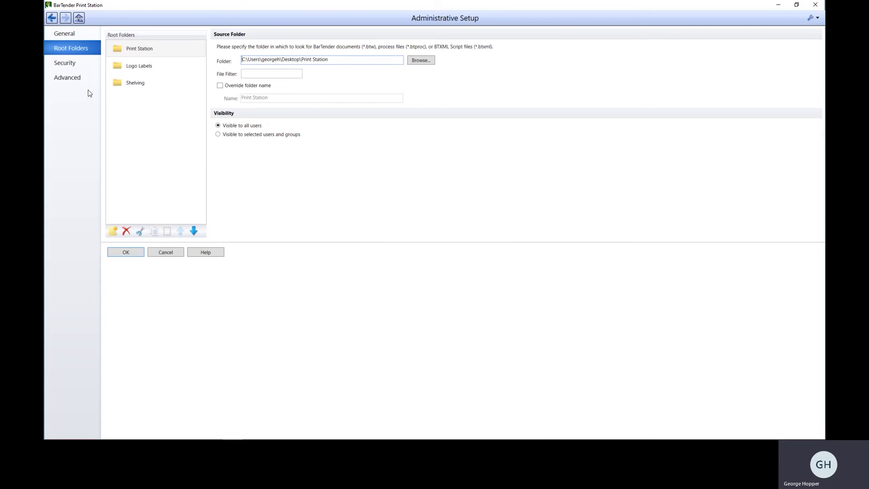
# Save the Administrative Setup, go back to the root folders and open Print Station.
pyautogui.click(130, 252)
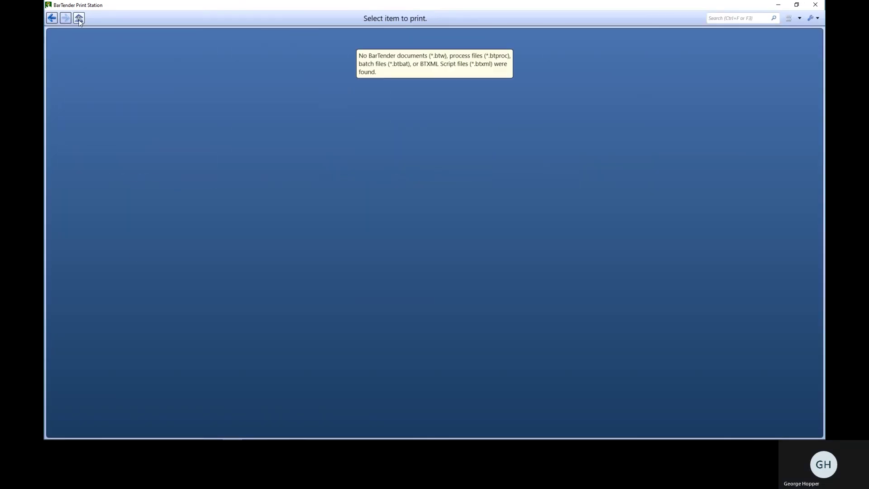
pyautogui.click(55, 19)
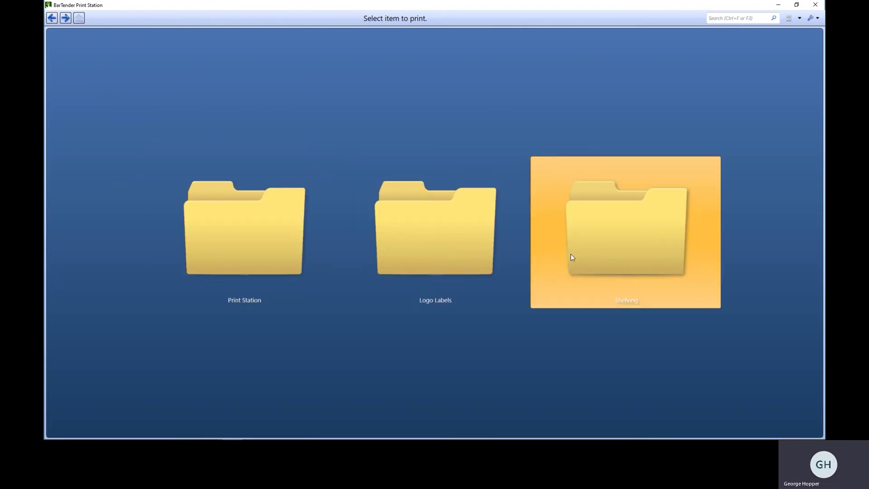
pyautogui.click(253, 244)
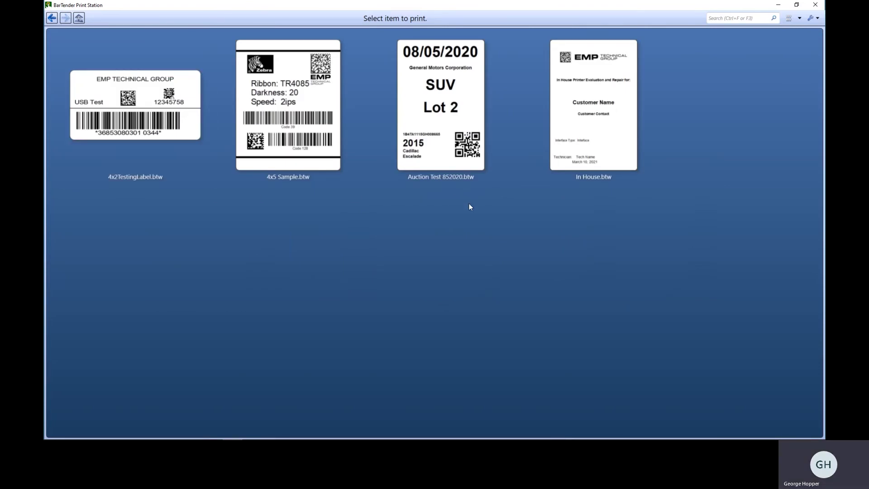
# Switch the label view to extra large tiles, then medium tiles, then details.
pyautogui.click(798, 19)
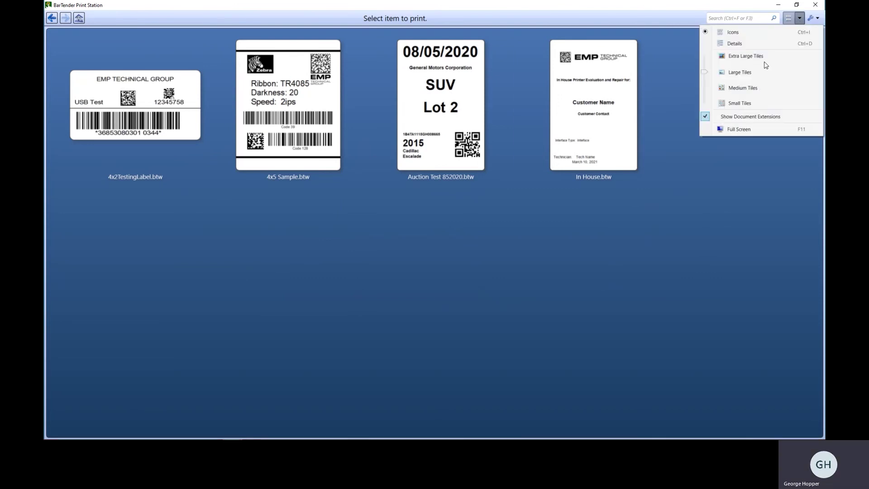
pyautogui.click(743, 59)
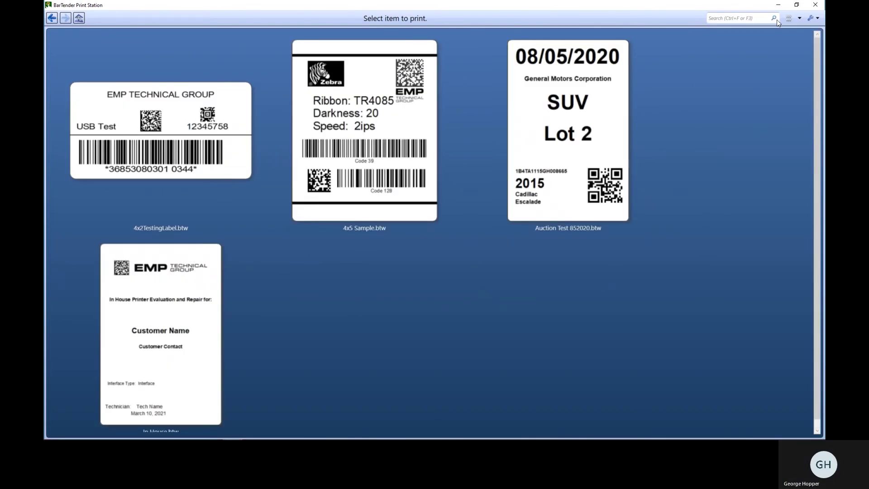
pyautogui.click(790, 19)
pyautogui.click(746, 87)
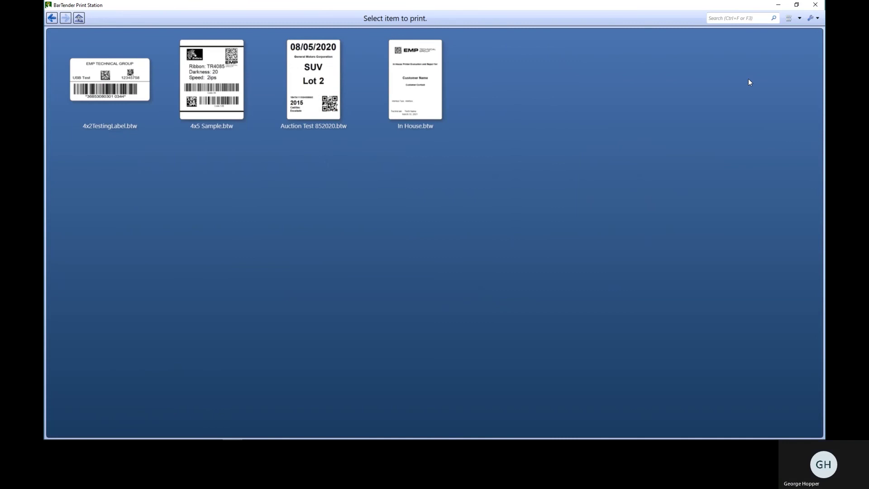
pyautogui.click(785, 22)
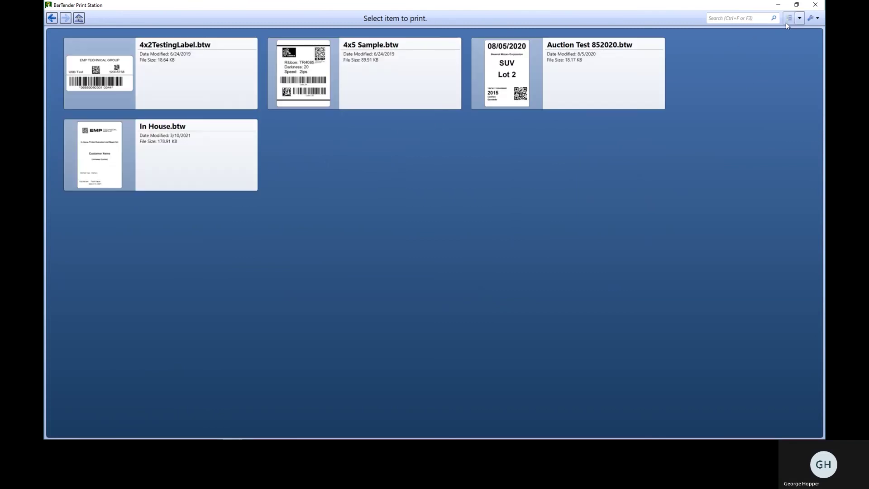
# Cycle the file view through icons and details, then choose large tiles.
pyautogui.click(799, 18)
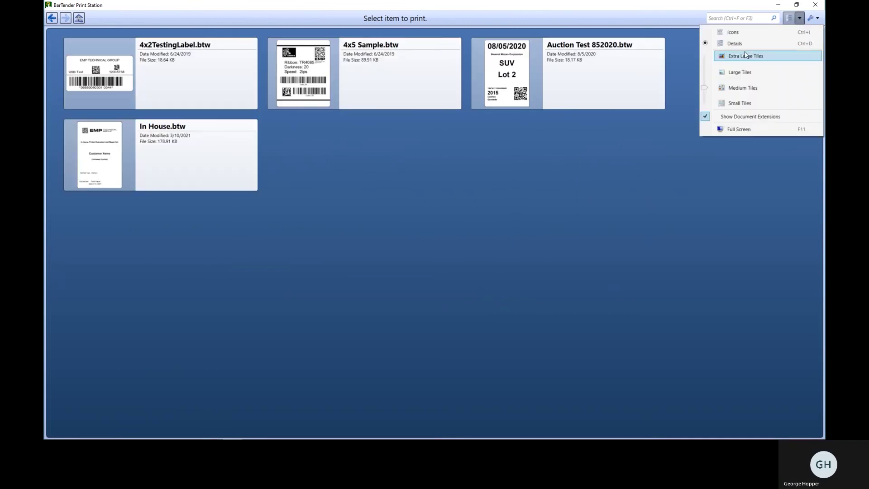
pyautogui.click(734, 32)
pyautogui.click(797, 18)
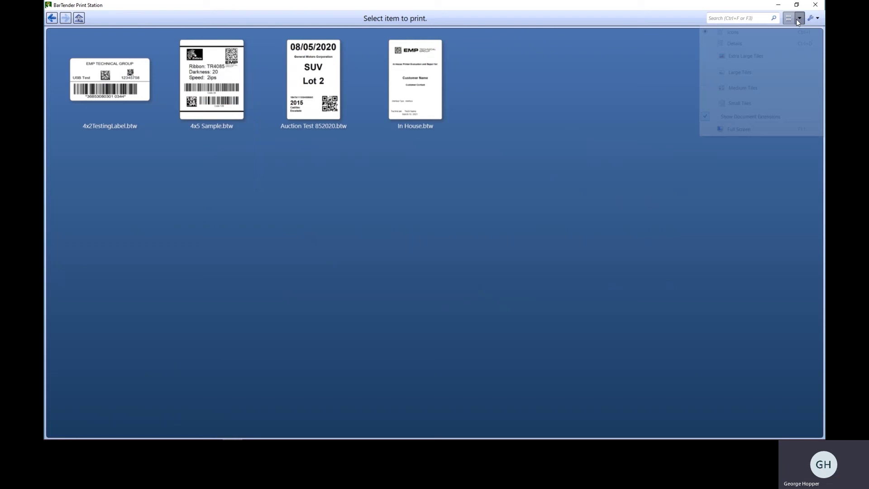
pyautogui.click(768, 42)
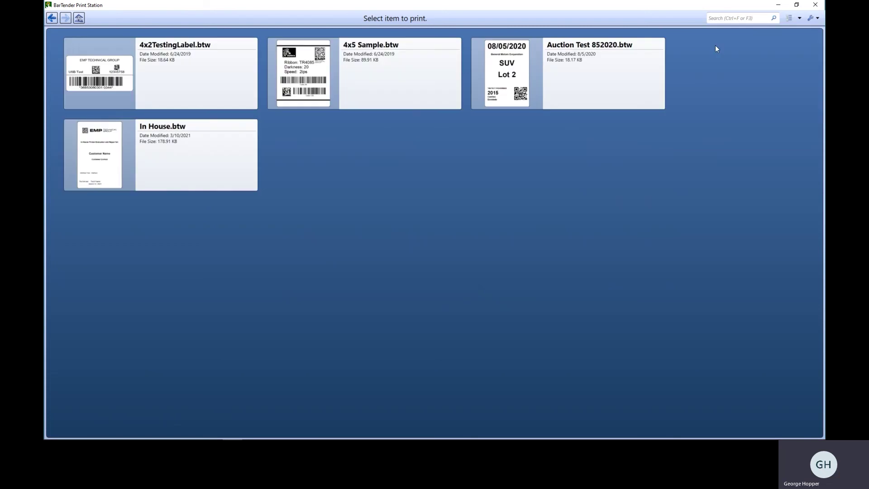
pyautogui.click(799, 18)
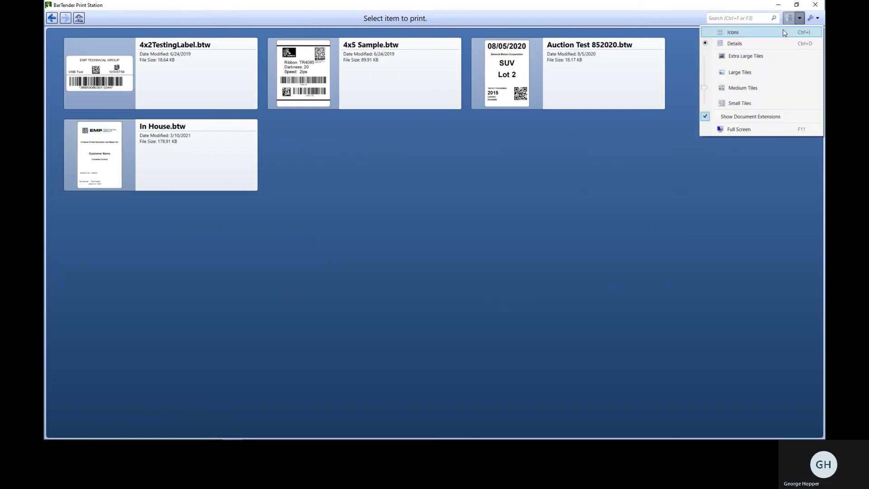
pyautogui.click(775, 32)
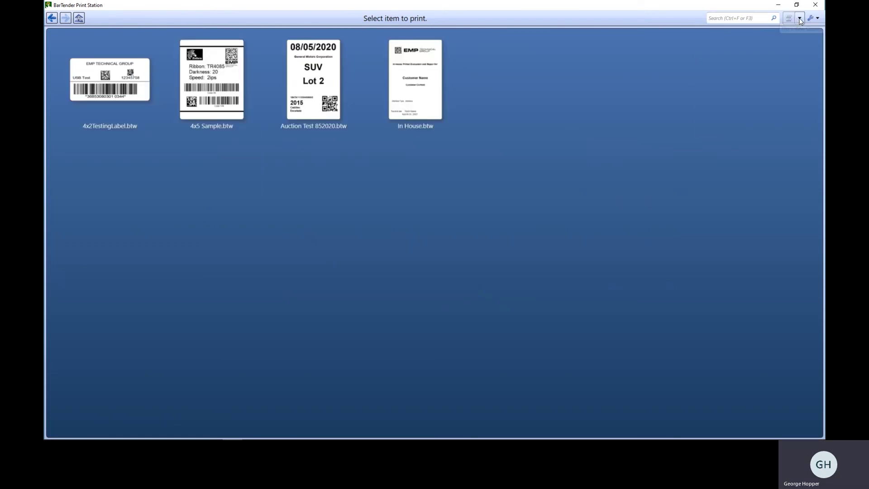
pyautogui.click(799, 19)
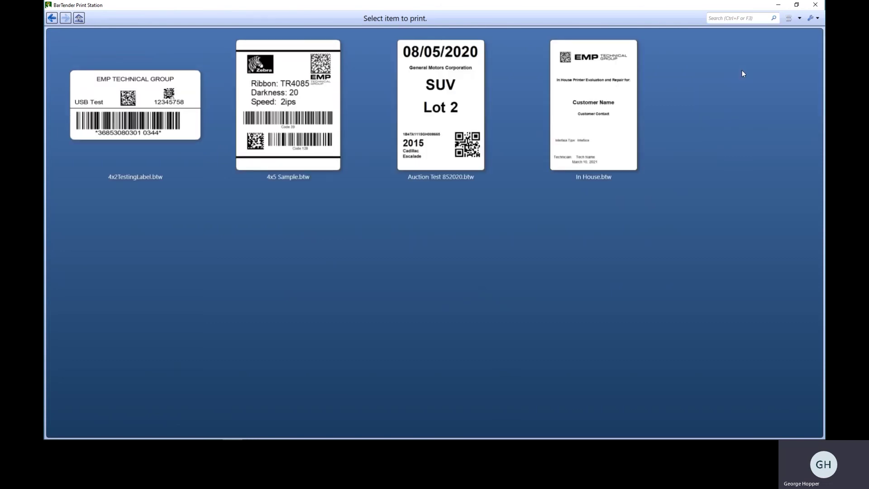
# Browse into Logo Labels, return to the root folders, and open the Shelving folder.
pyautogui.click(53, 18)
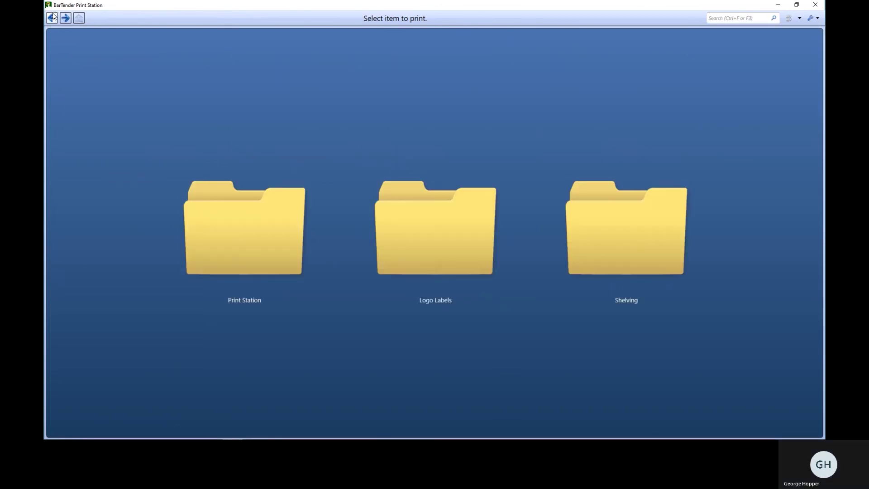
pyautogui.click(408, 213)
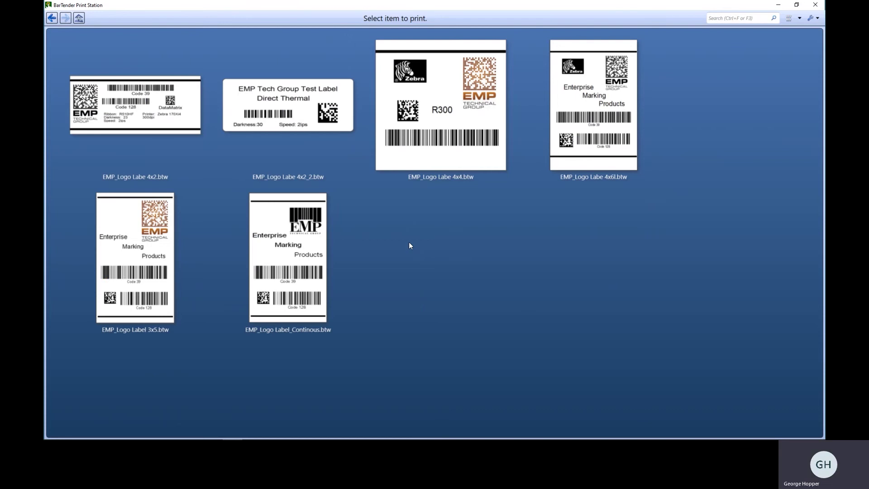
pyautogui.click(51, 18)
pyautogui.click(595, 243)
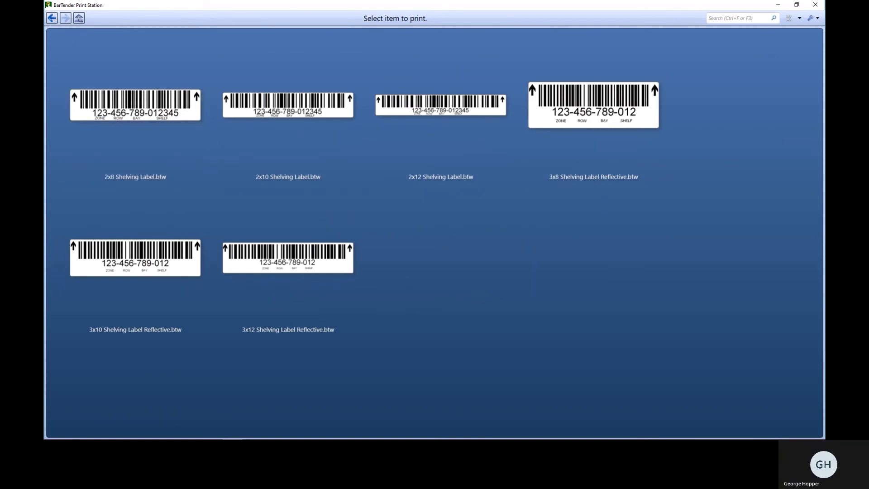
# Enter and confirm a new administration password on the Security page of Administrative Setup.
pyautogui.click(813, 18)
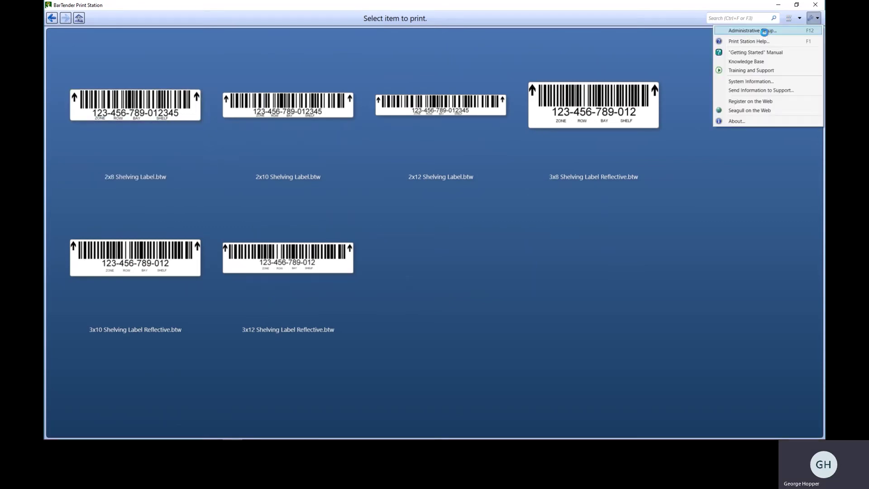
pyautogui.click(764, 32)
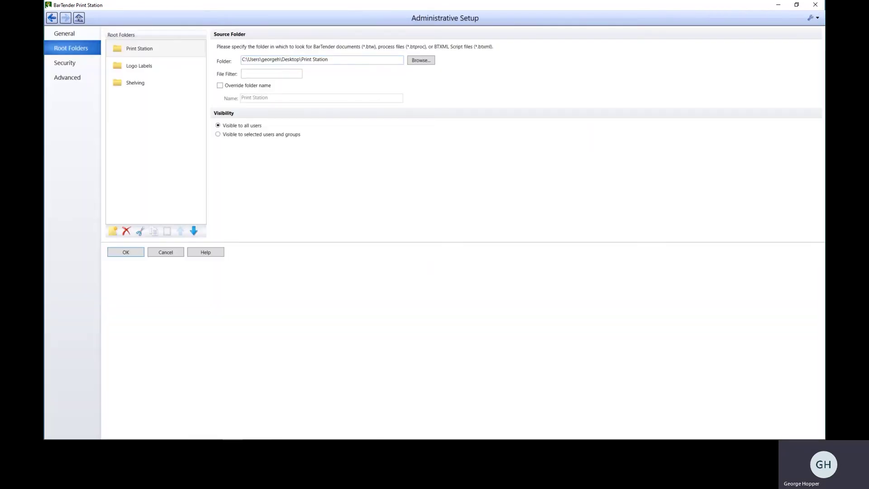
pyautogui.click(66, 68)
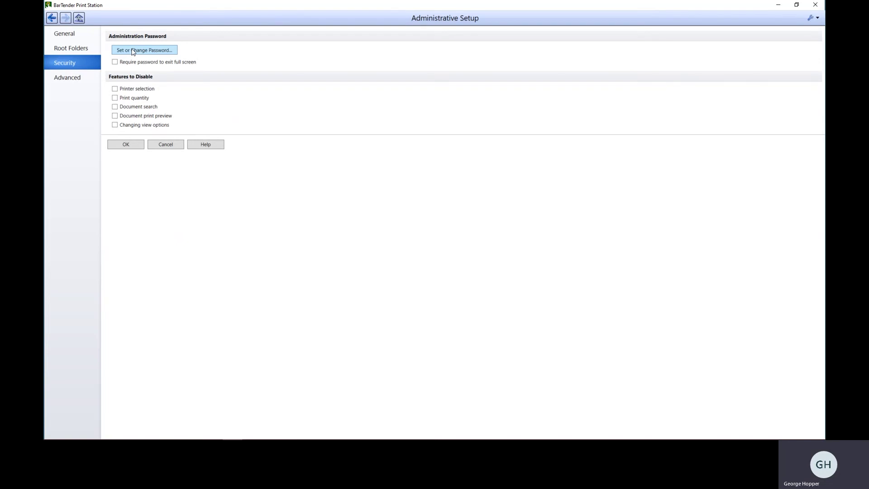
pyautogui.click(134, 52)
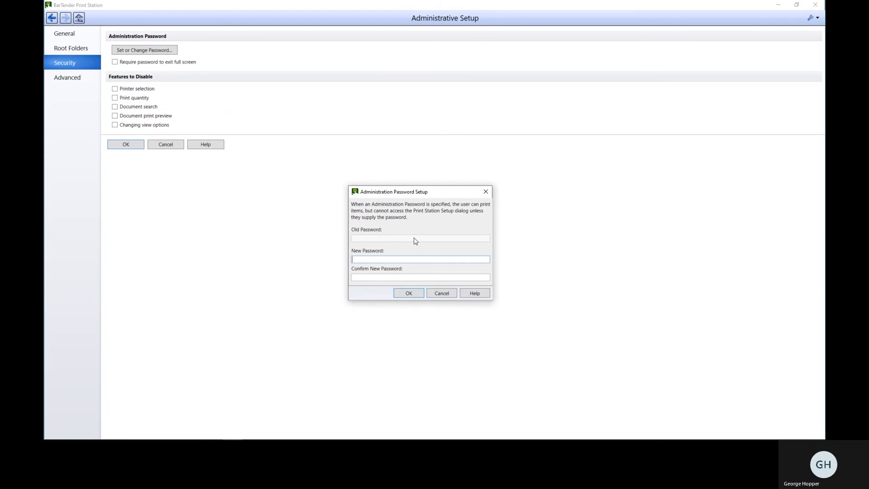
pyautogui.write('1234')
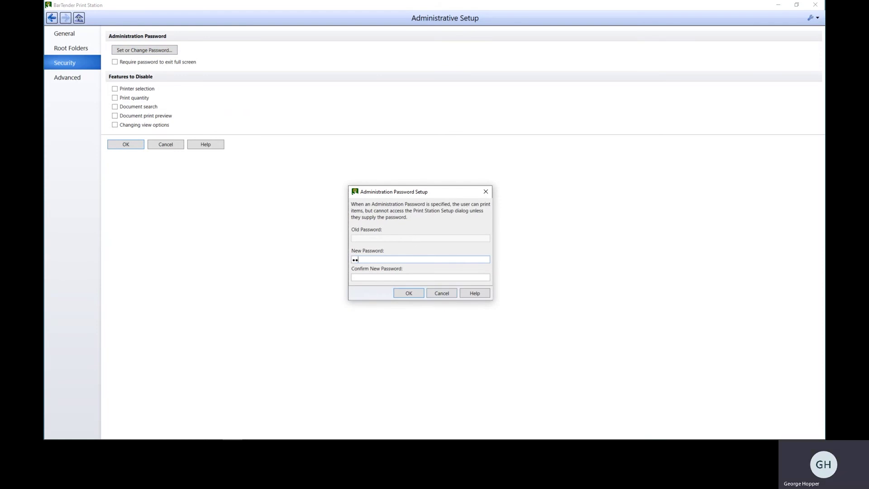
pyautogui.press('Tab')
pyautogui.write('1234')
pyautogui.click(407, 294)
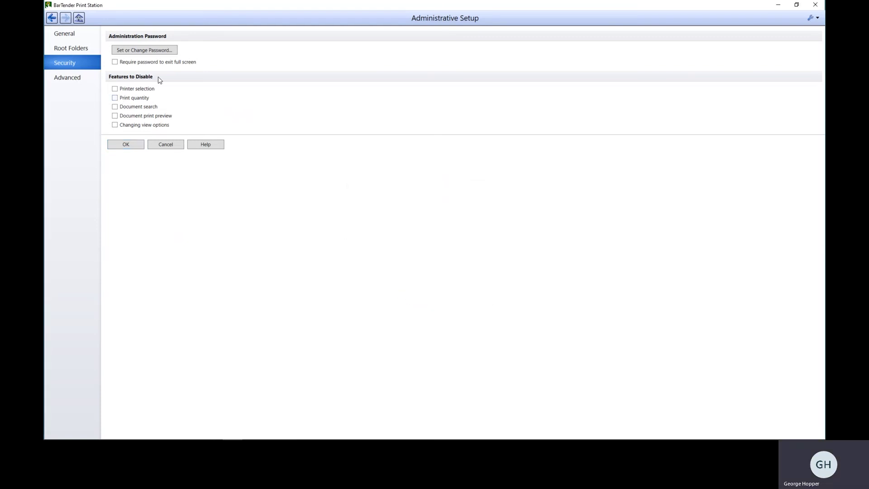
# Require the password to exit full screen and disable changing view options and document print preview.
pyautogui.click(72, 34)
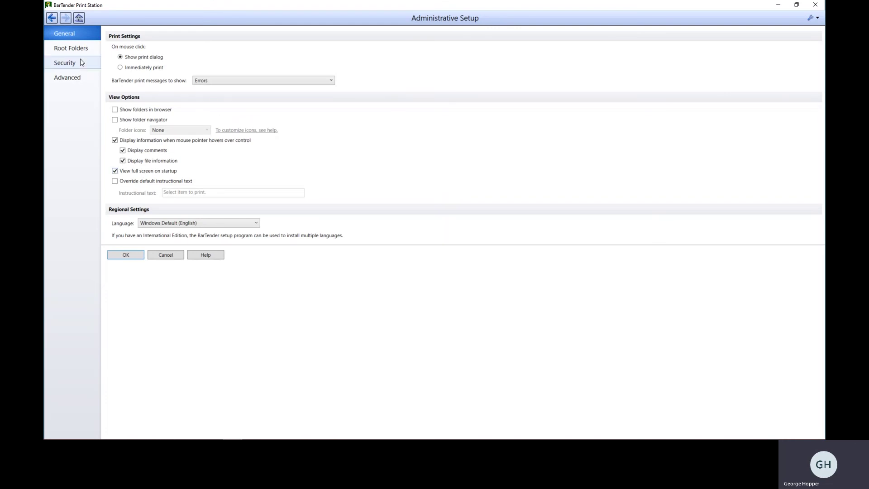
pyautogui.click(61, 61)
pyautogui.click(114, 62)
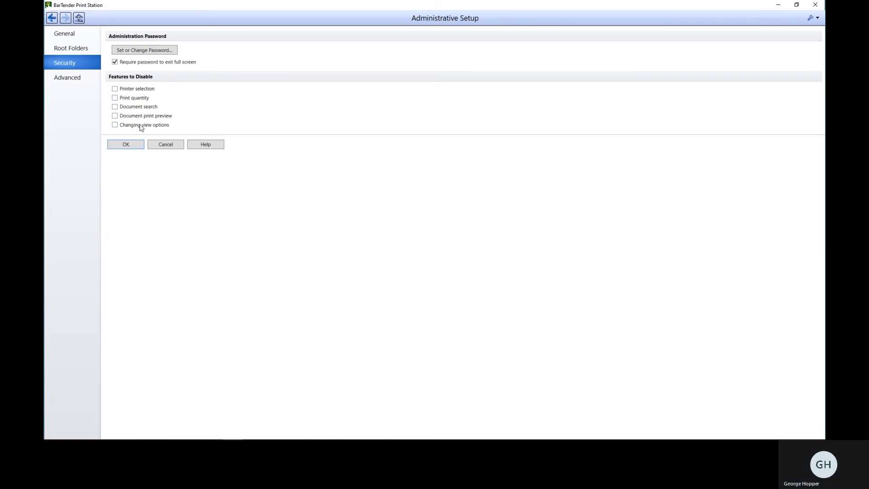
pyautogui.click(115, 127)
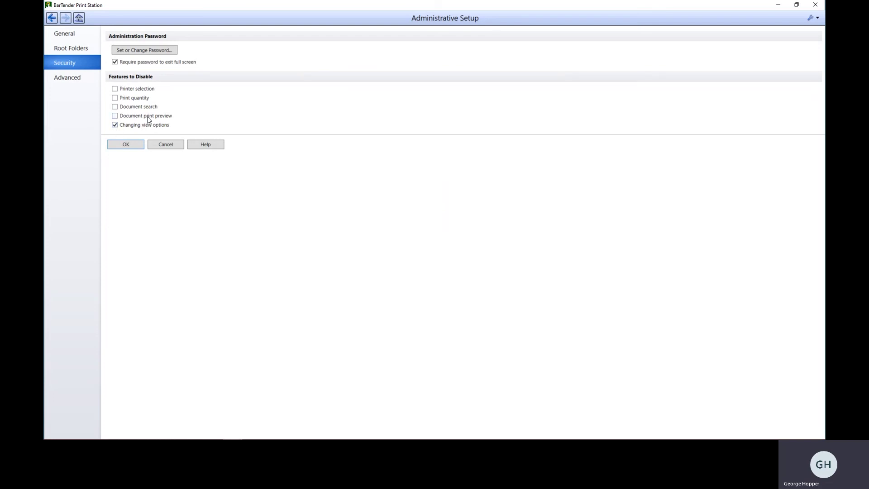
pyautogui.click(115, 116)
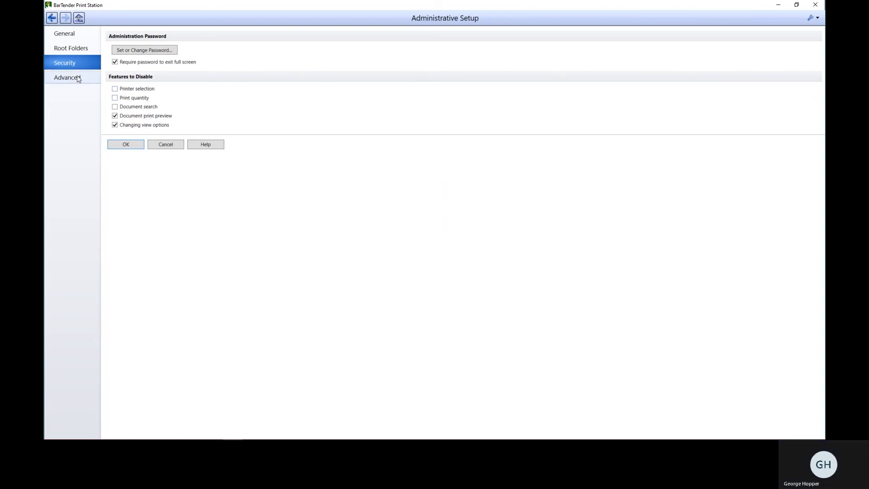
# Apply the setup, then reopen Administrative Setup by entering the administration password.
pyautogui.click(122, 145)
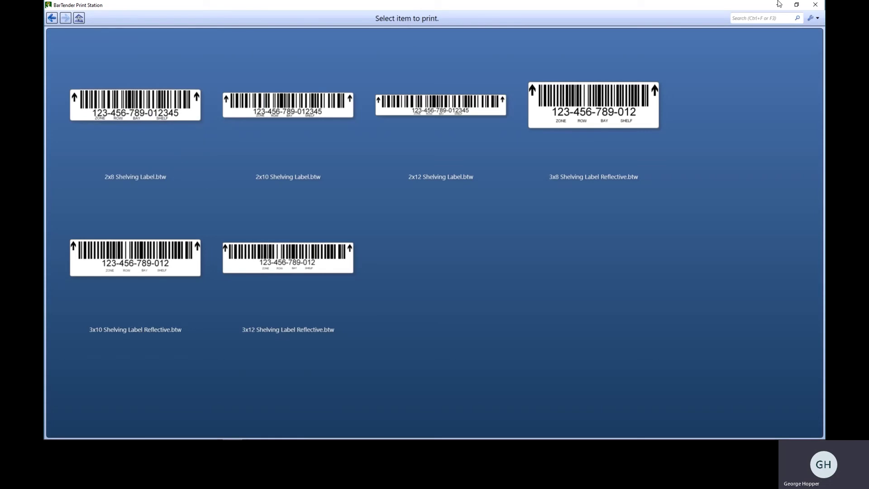
pyautogui.click(813, 18)
pyautogui.click(752, 30)
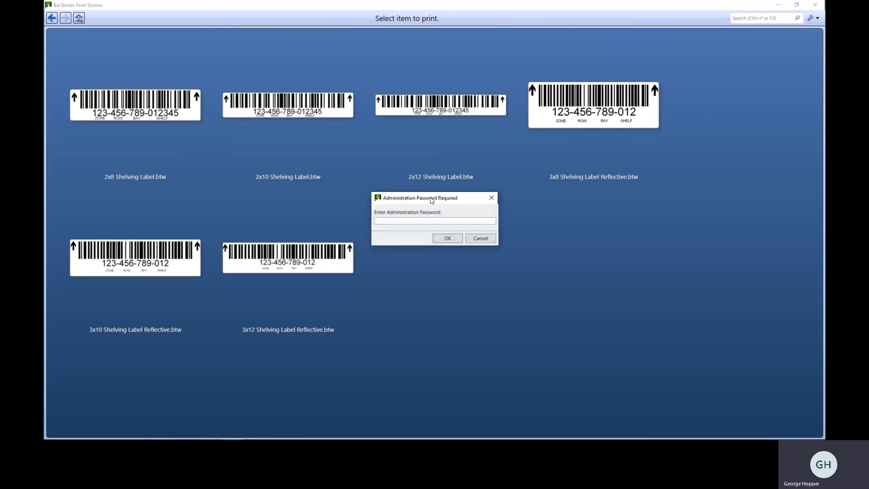
pyautogui.write('****')
pyautogui.press('Return')
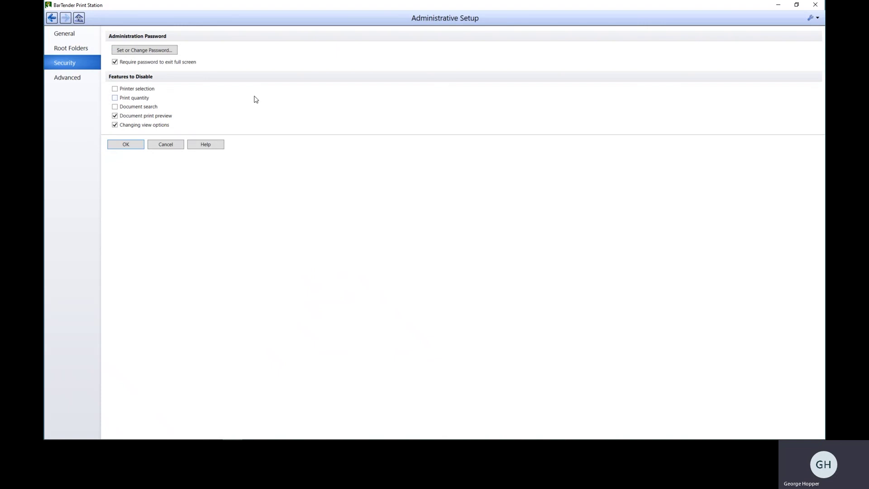
# On Advanced, raise then lower the Limit number of open documents spinner.
pyautogui.click(88, 77)
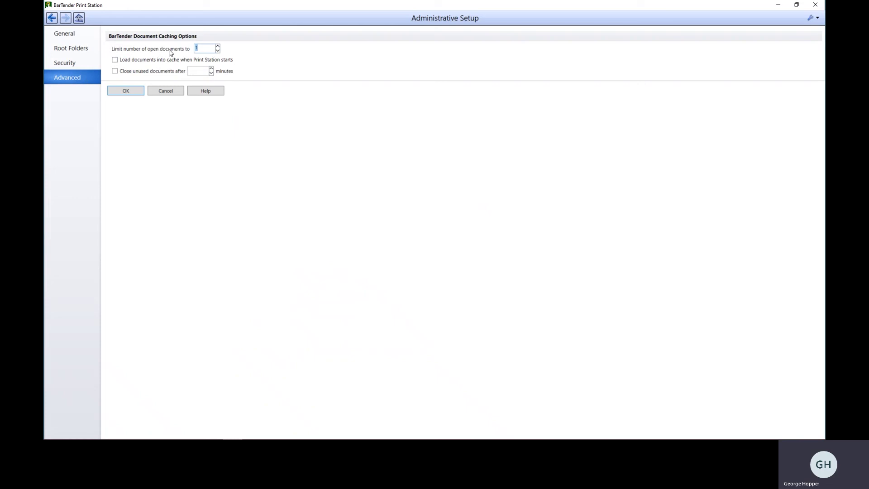
pyautogui.click(217, 47)
pyautogui.click(218, 46)
pyautogui.click(217, 46)
pyautogui.click(218, 46)
pyautogui.click(218, 50)
pyautogui.click(217, 51)
pyautogui.click(217, 51)
# Apply the setup, return Home, then reopen Administrative Setup with the password on Root Folders.
pyautogui.click(138, 90)
pyautogui.click(81, 18)
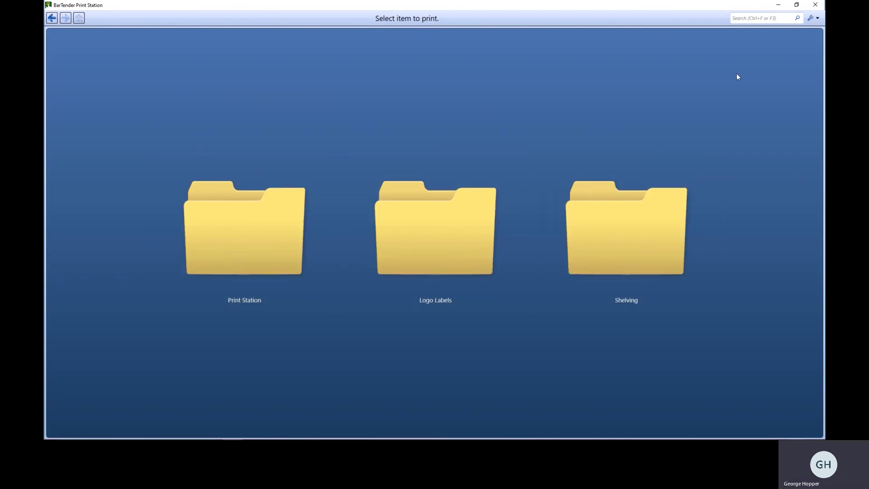
pyautogui.click(818, 18)
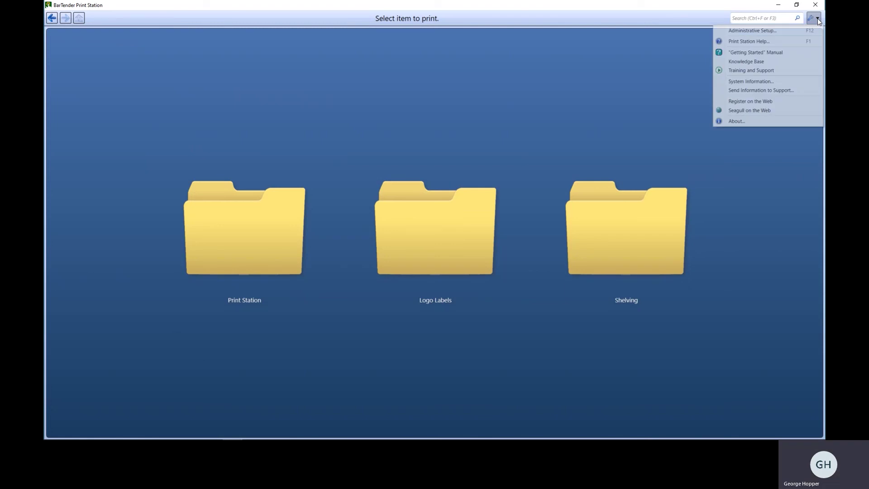
pyautogui.click(801, 30)
pyautogui.write('****')
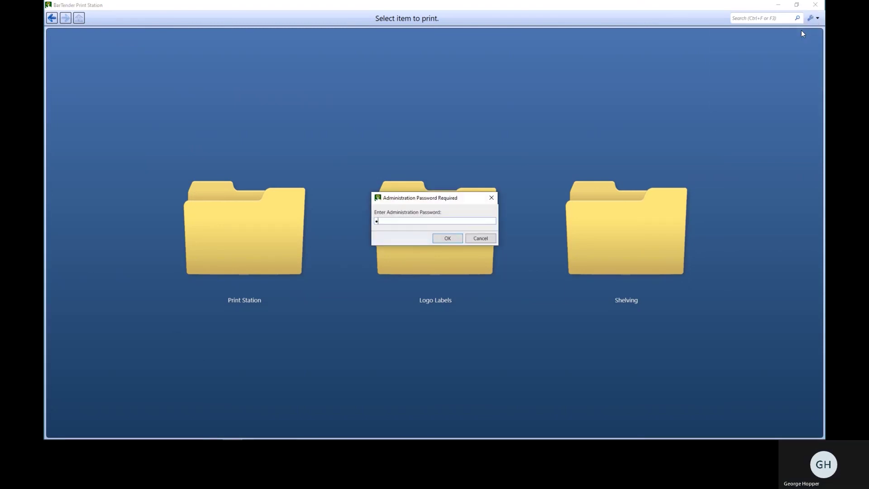
pyautogui.press('Return')
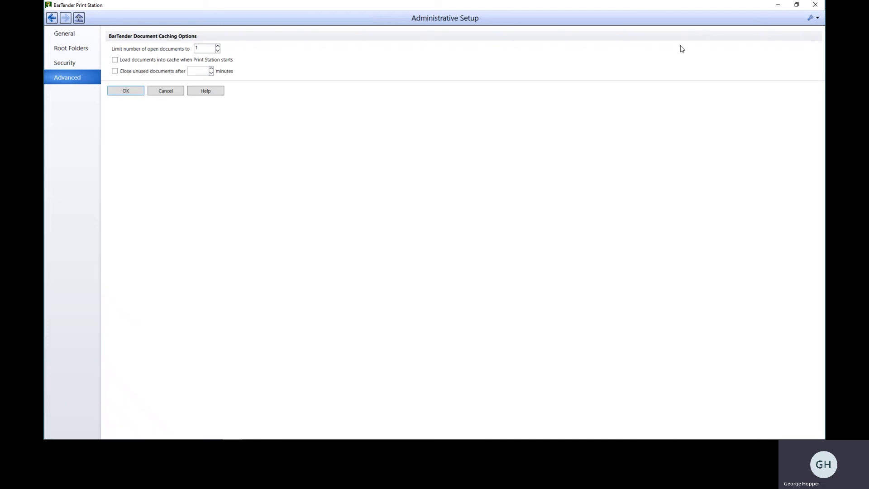
pyautogui.click(65, 64)
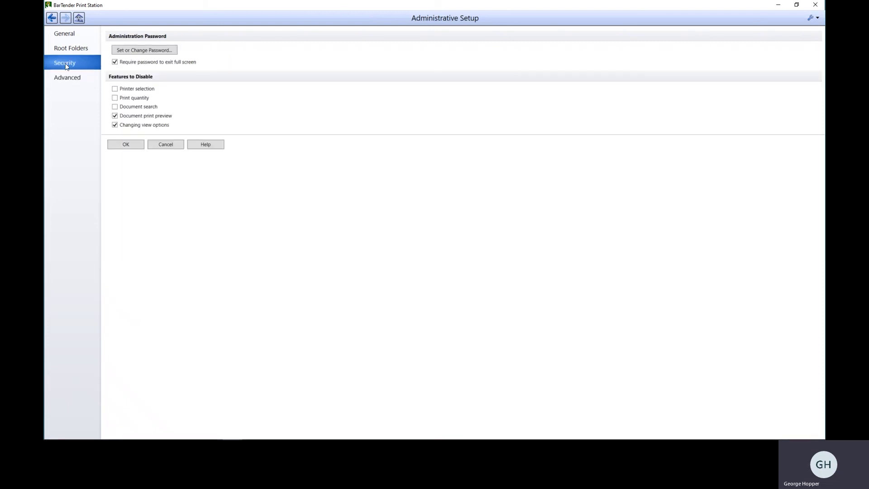
pyautogui.click(68, 50)
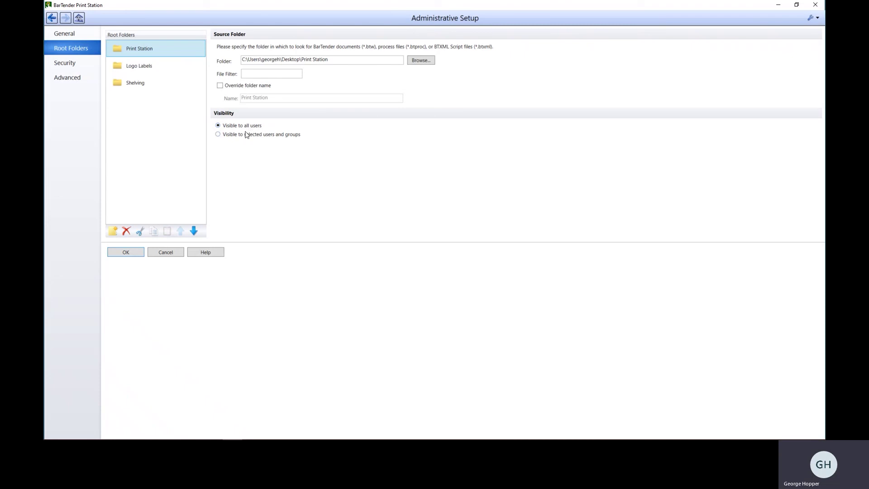
# Add one domain user to the Print Station root folder's visibility list and save the setup.
pyautogui.click(220, 136)
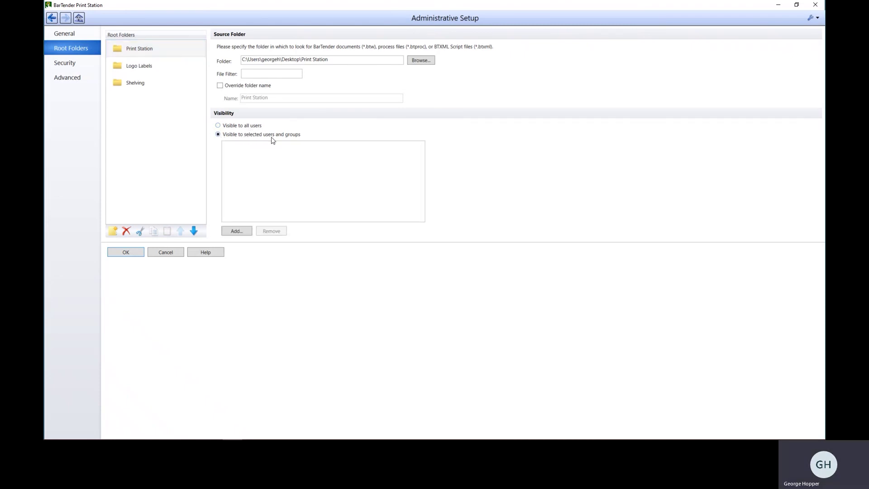
pyautogui.click(236, 231)
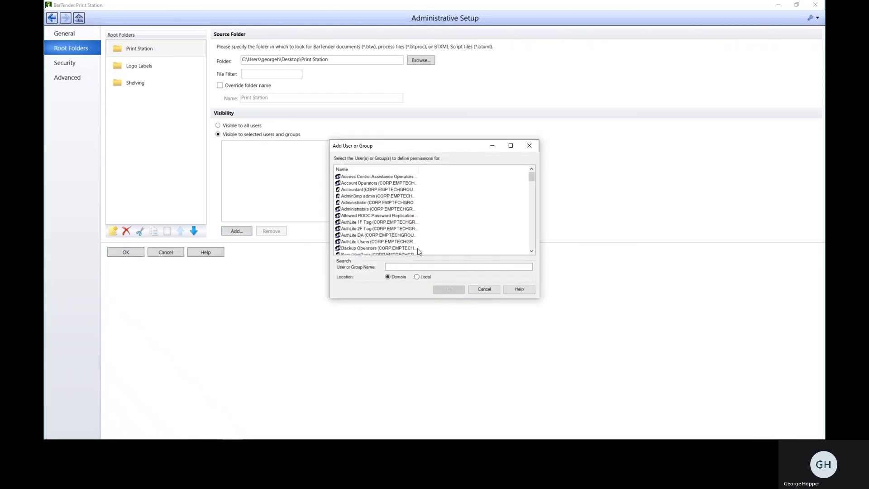
pyautogui.scroll(-2, 433, 235)
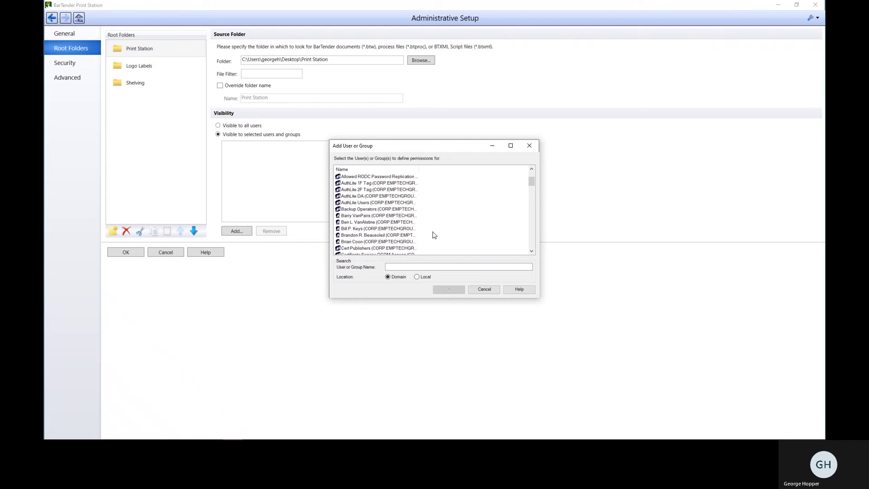
pyautogui.click(375, 215)
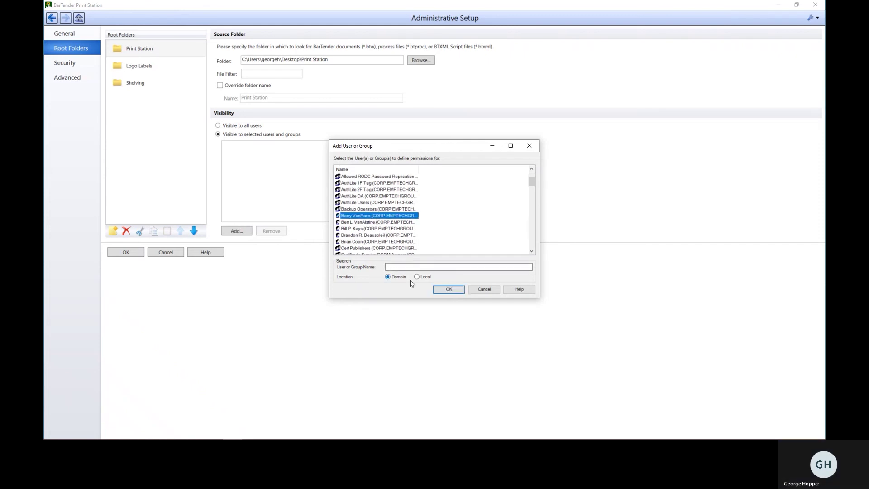
pyautogui.click(446, 289)
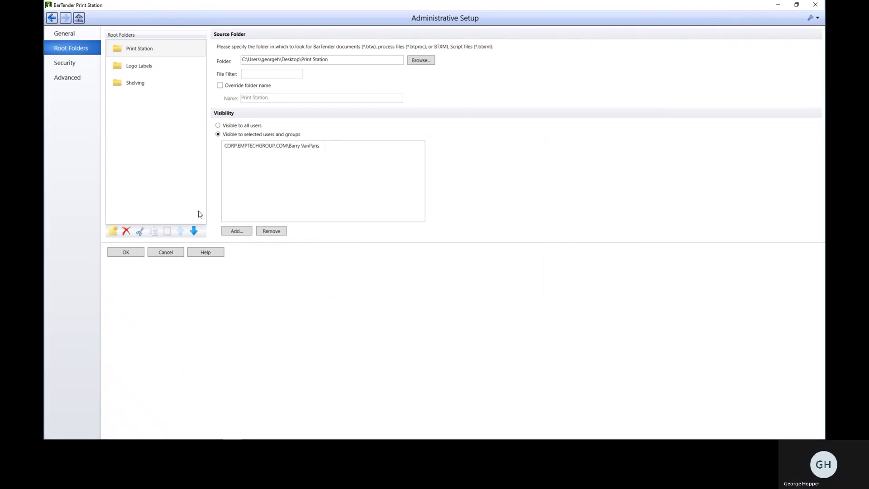
pyautogui.click(126, 252)
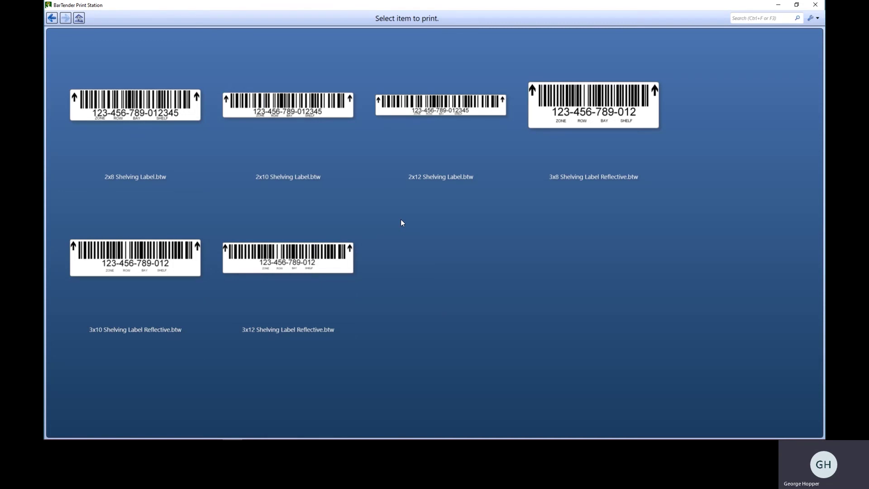
# Return to the top-level folders and open Administrative Setup with the administration password.
pyautogui.click(80, 19)
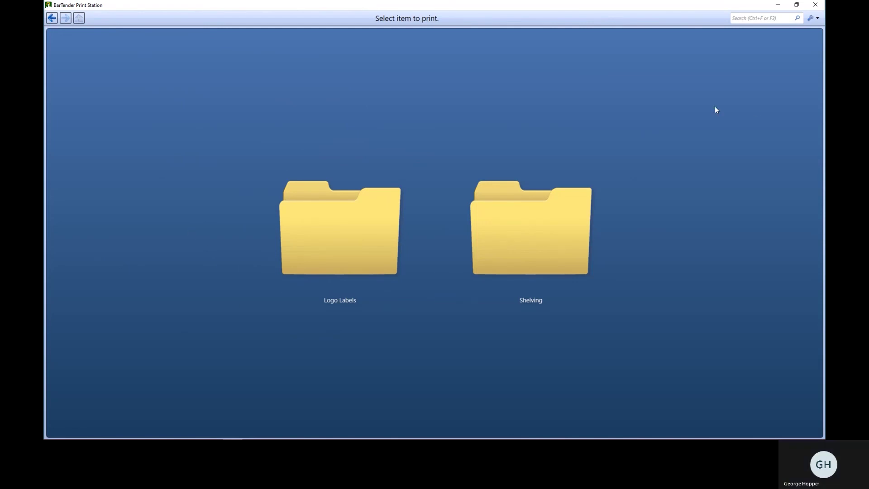
pyautogui.click(814, 18)
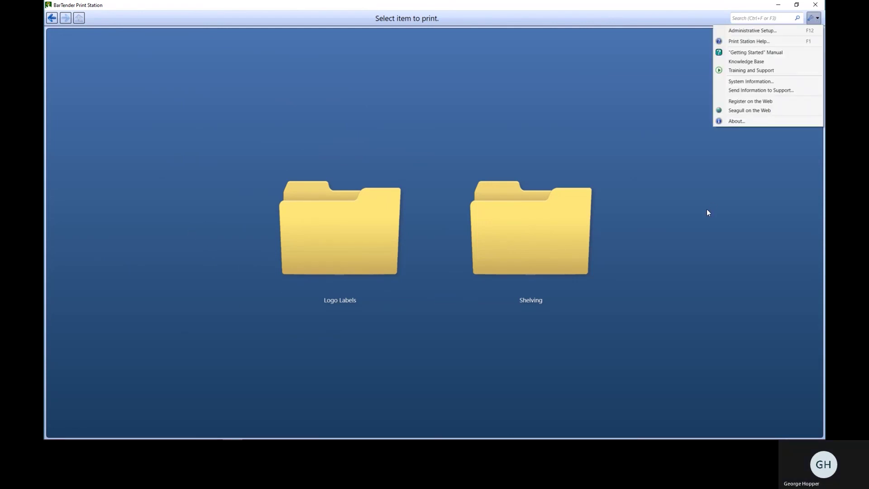
pyautogui.click(749, 30)
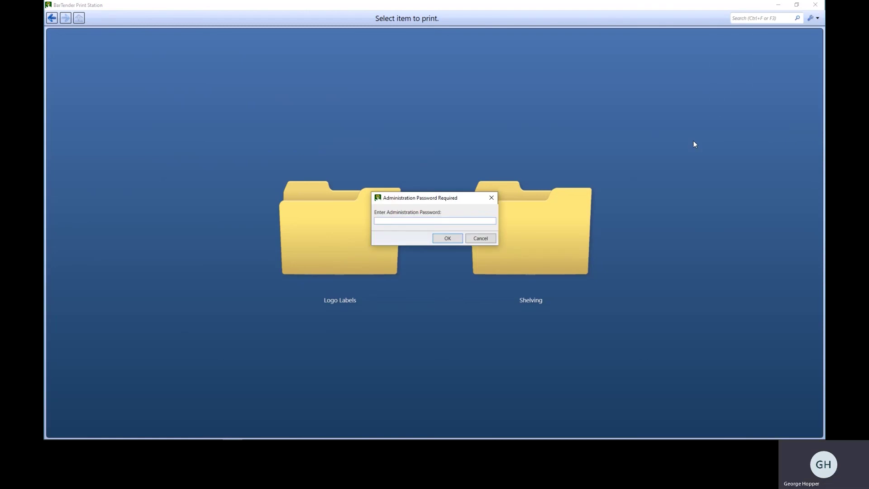
pyautogui.write('•••')
pyautogui.press('Return')
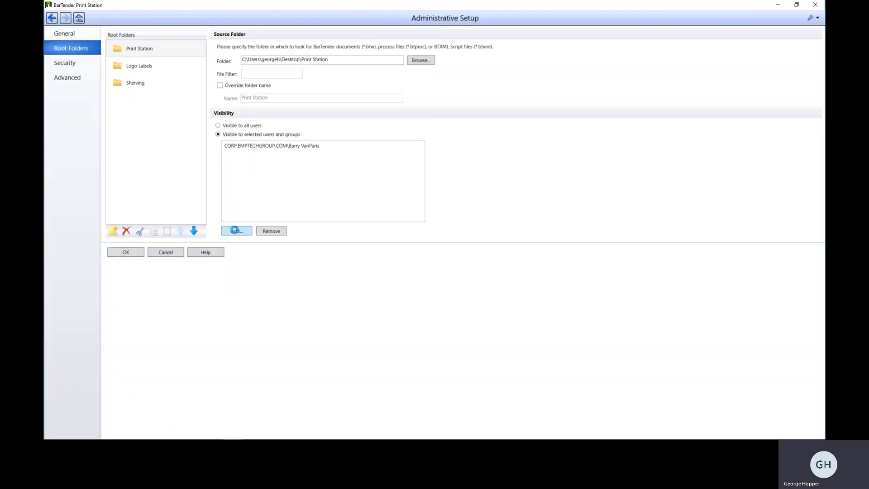
# Add a second domain user to the Print Station folder's visibility list and save.
pyautogui.click(235, 231)
pyautogui.scroll(-2, 368, 213)
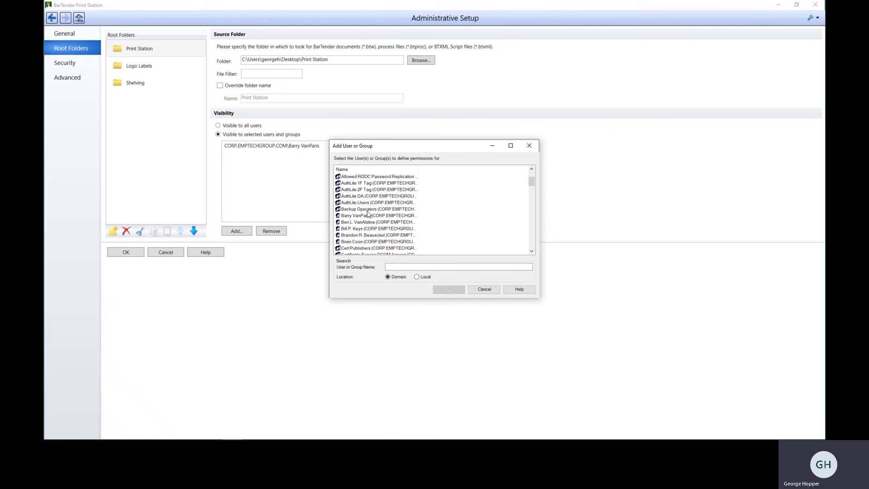
pyautogui.scroll(-6, 367, 213)
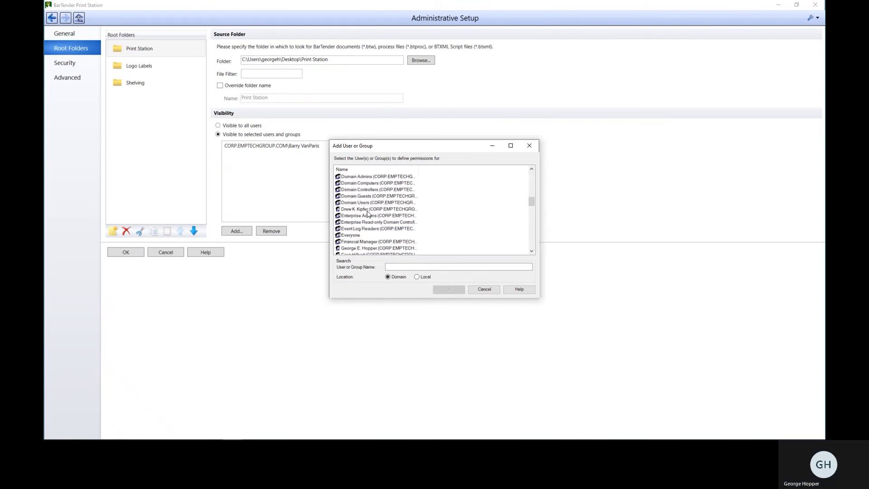
pyautogui.click(375, 248)
pyautogui.click(449, 290)
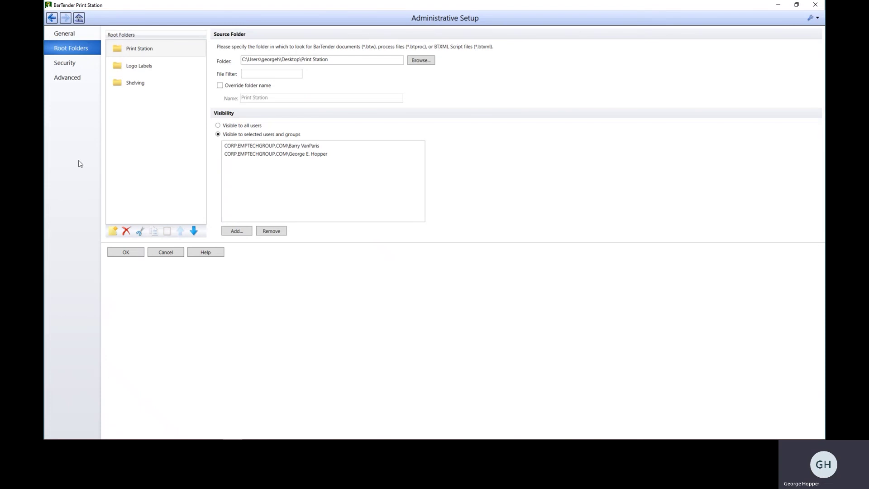
pyautogui.click(114, 252)
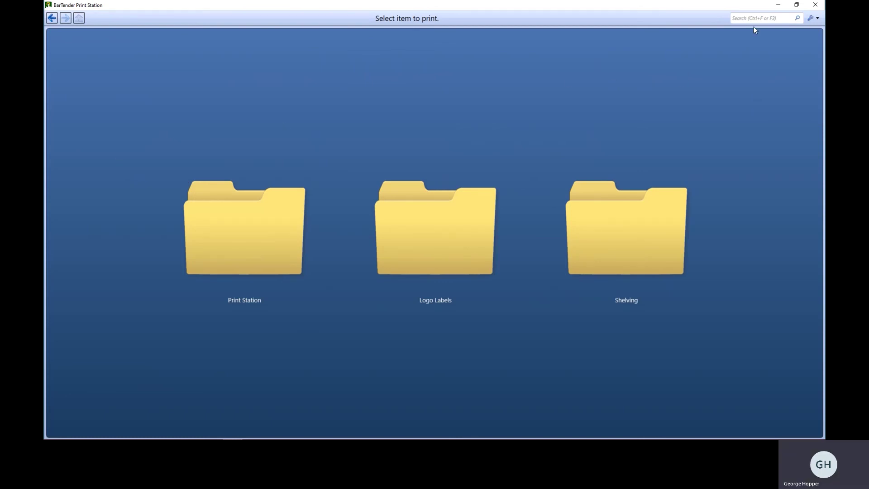
# Reopen Administrative Setup by entering the administration password.
pyautogui.click(814, 18)
pyautogui.click(792, 30)
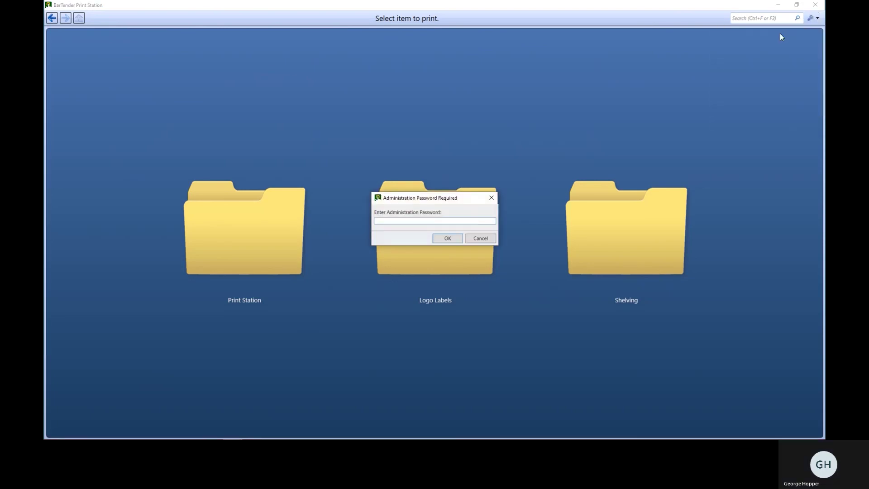
pyautogui.write('****')
pyautogui.press('Return')
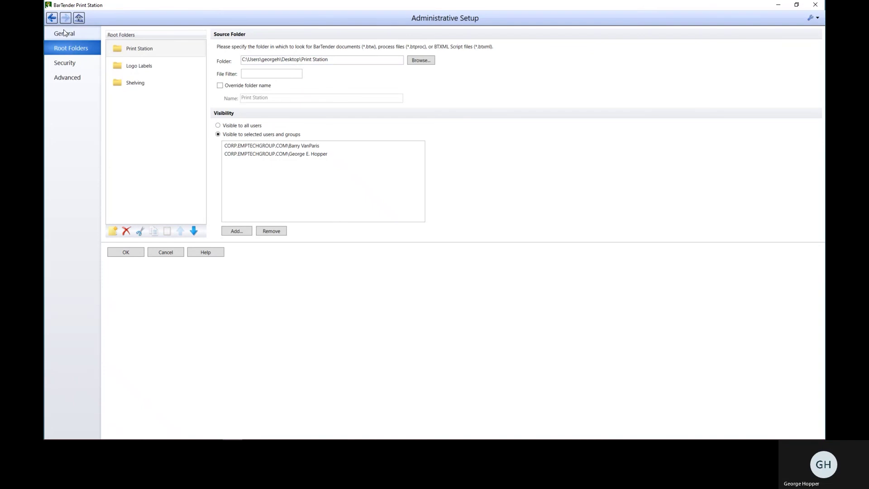
# Review the Security settings' Features to Disable, then close the setup keeping the settings.
pyautogui.click(50, 16)
pyautogui.click(62, 50)
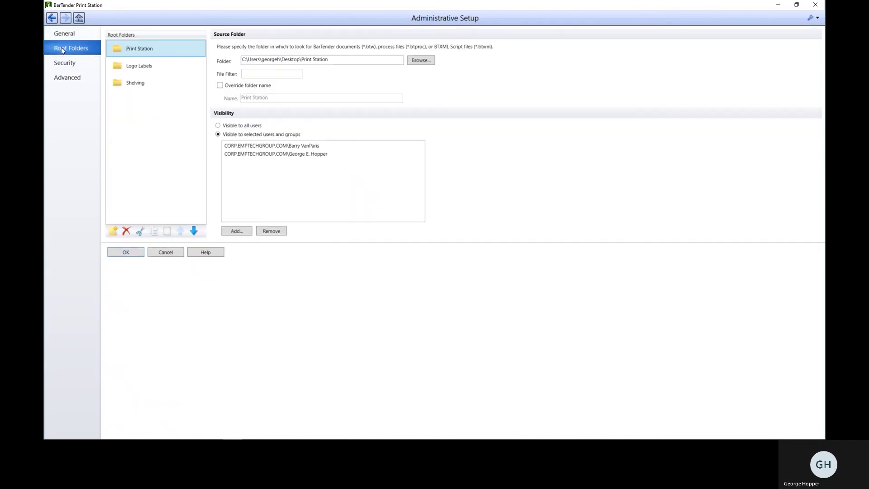
pyautogui.click(62, 61)
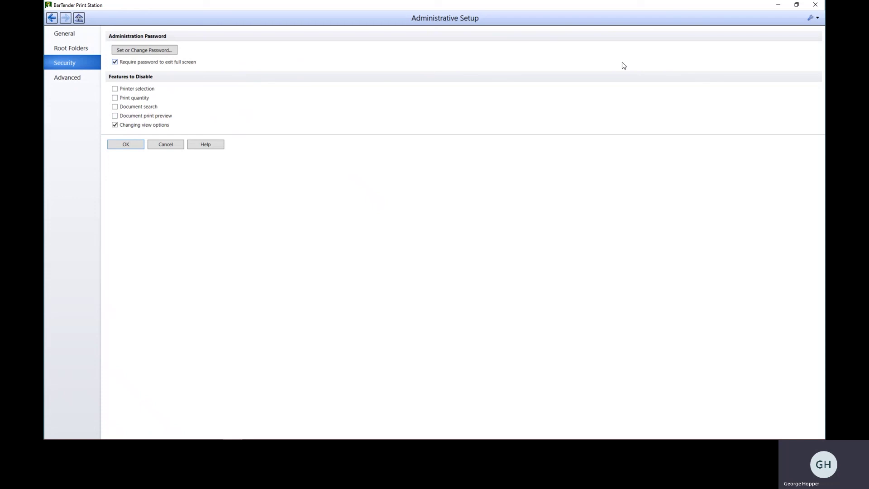
pyautogui.click(109, 142)
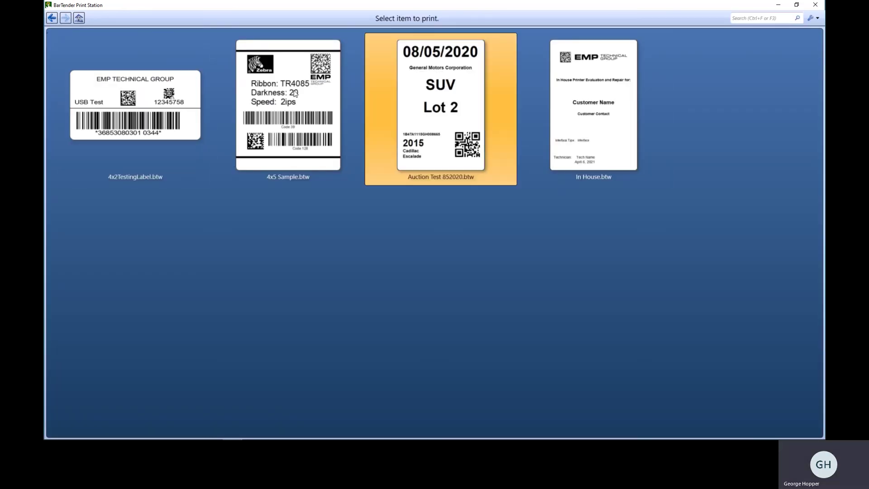
# Go back to the top level, open In House.btw's print options, and check the printer Name list.
pyautogui.click(78, 17)
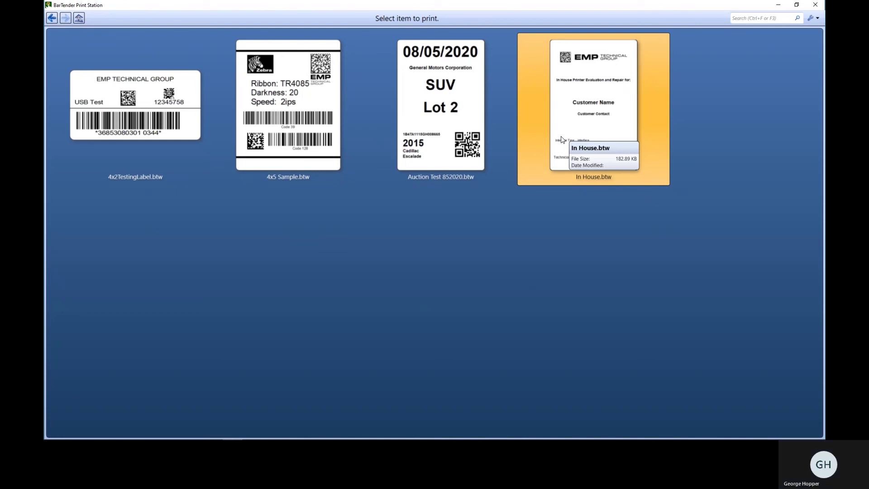
pyautogui.click(561, 139)
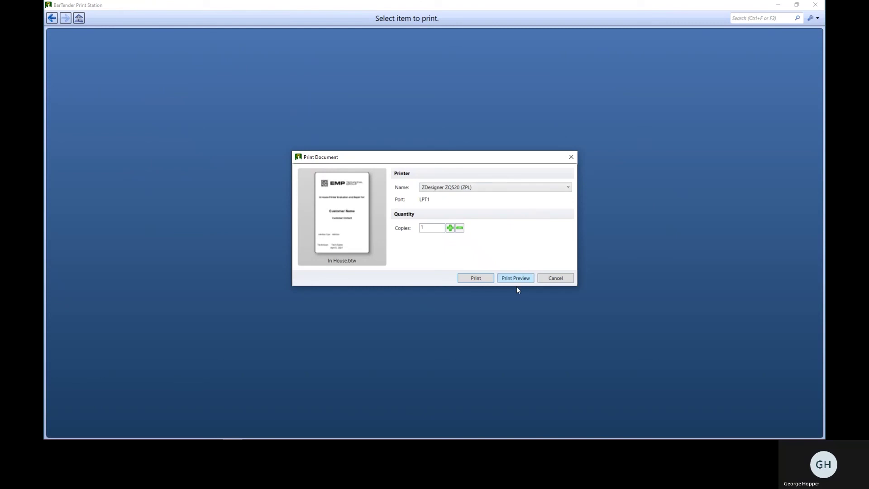
pyautogui.click(537, 188)
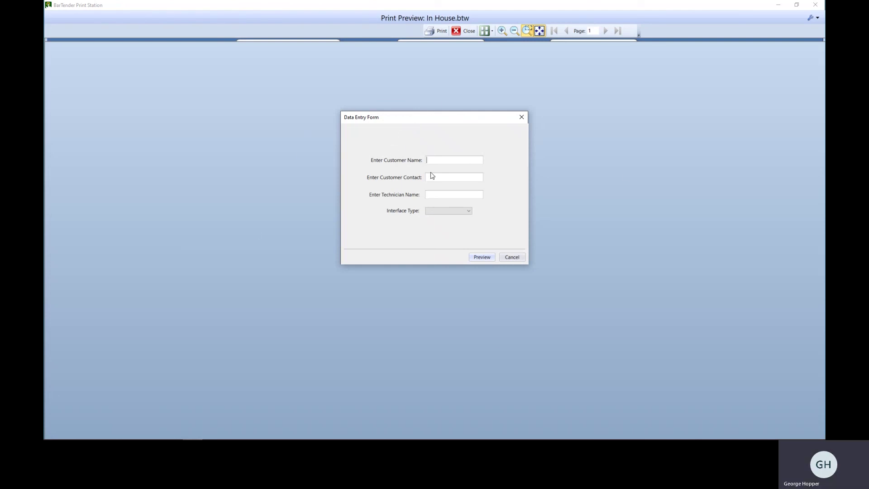
# Fill the form with customer 'YouTube Video', the contact's and technician's names, and Ethernet interface.
pyautogui.write('YouTube Video')
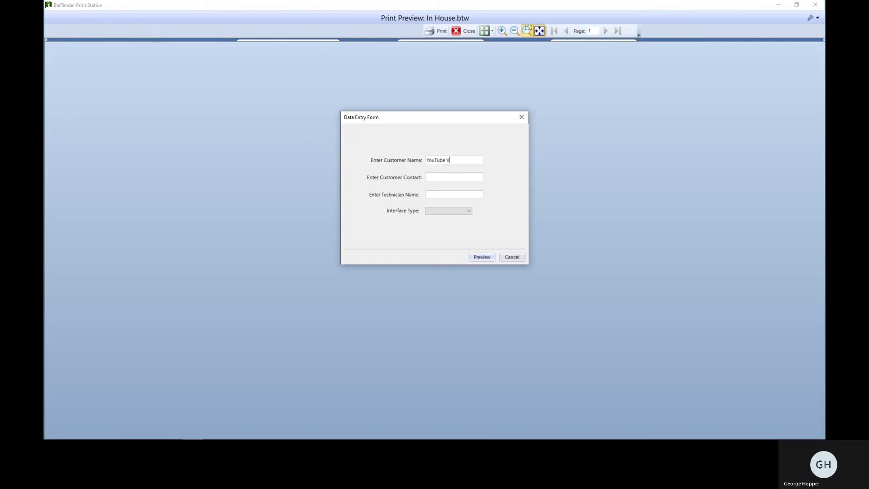
pyautogui.press('Tab')
pyautogui.write('Sam')
pyautogui.press('Tab')
pyautogui.write('George')
pyautogui.press('Tab')
pyautogui.press('Down')
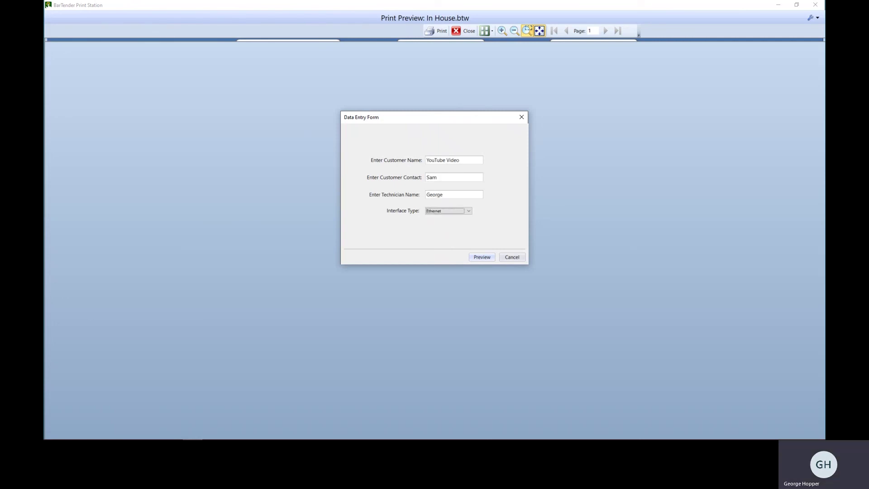
# Preview the In House label with the entered data, zoom in, then close the preview.
pyautogui.click(488, 256)
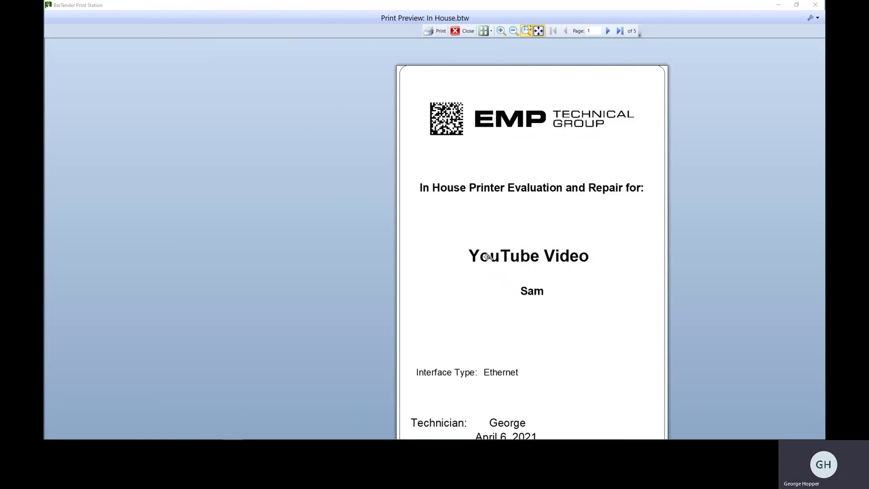
pyautogui.click(549, 234)
pyautogui.click(749, 198)
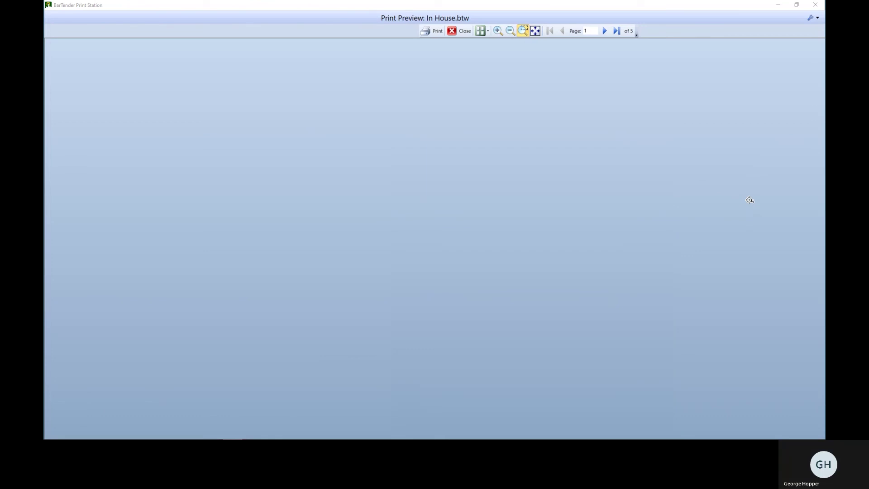
pyautogui.click(451, 31)
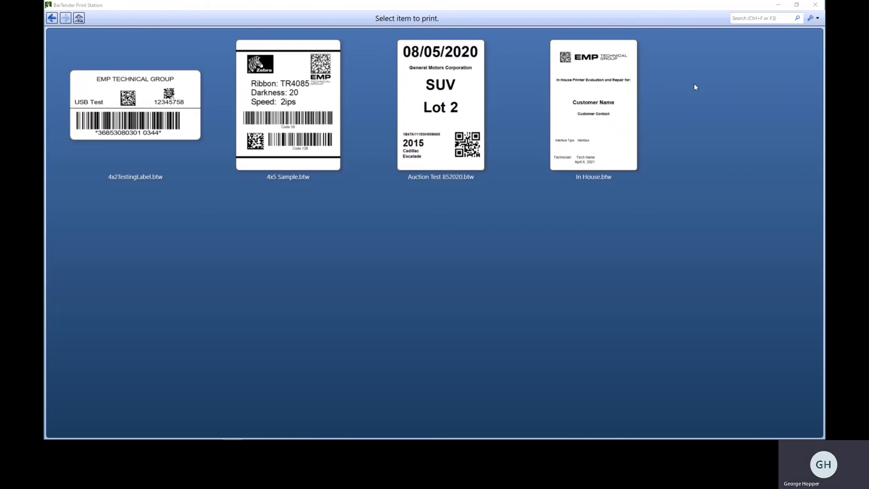
# Use the Home button to show the Print Station, Logo Labels and Shelving folders.
pyautogui.click(80, 19)
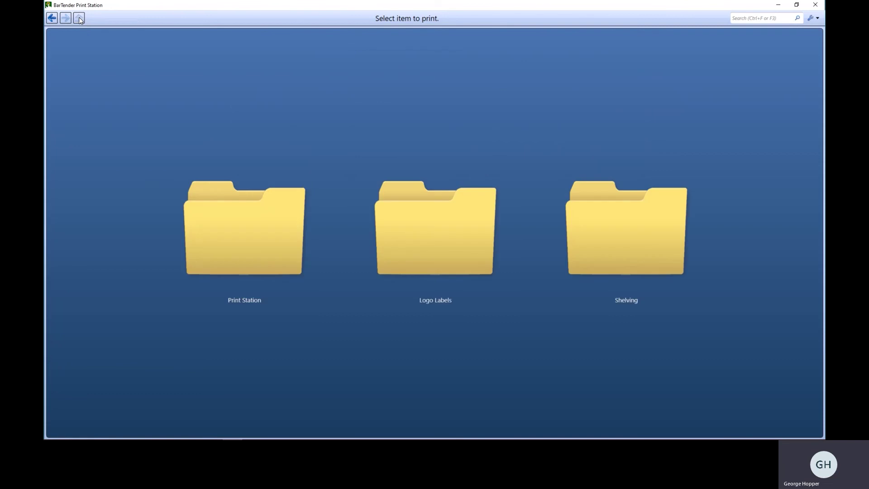